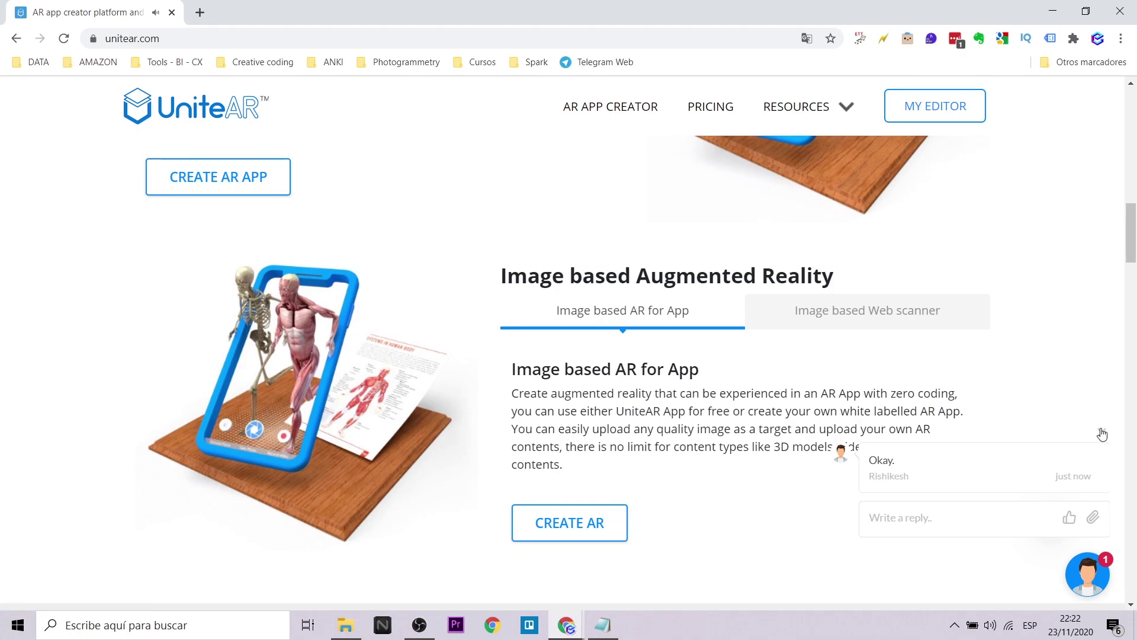
Look through the UniteAR home page, including the image-based web scanner section, customer reviews, blog posts and footer links
click(890, 315)
scroll(890, 315, down, 6)
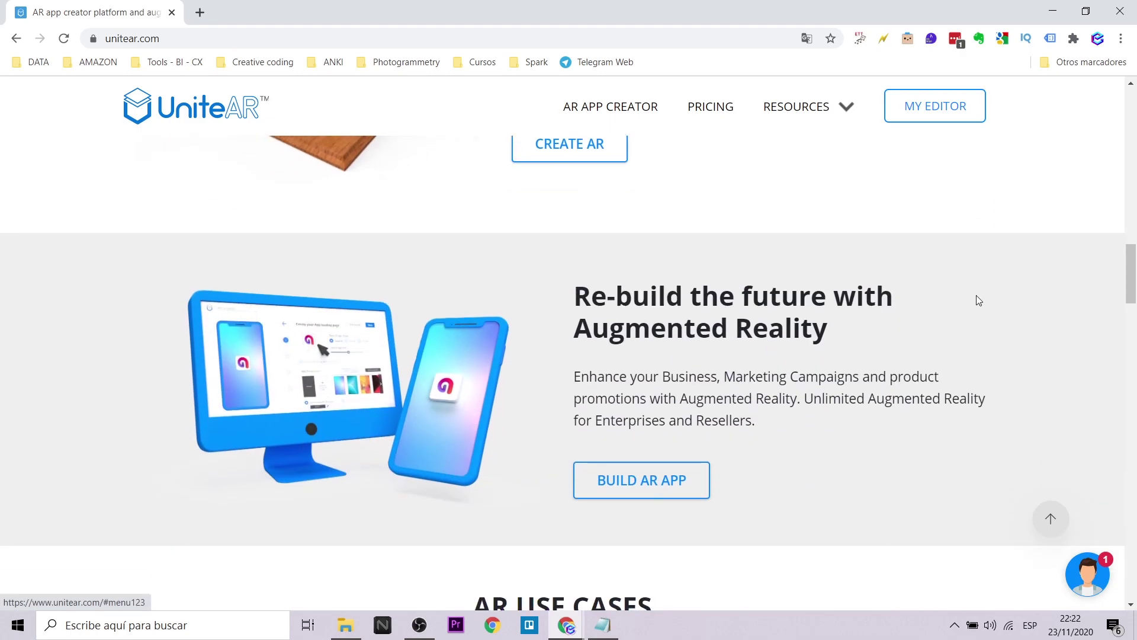
scroll(545, 437, down, 10)
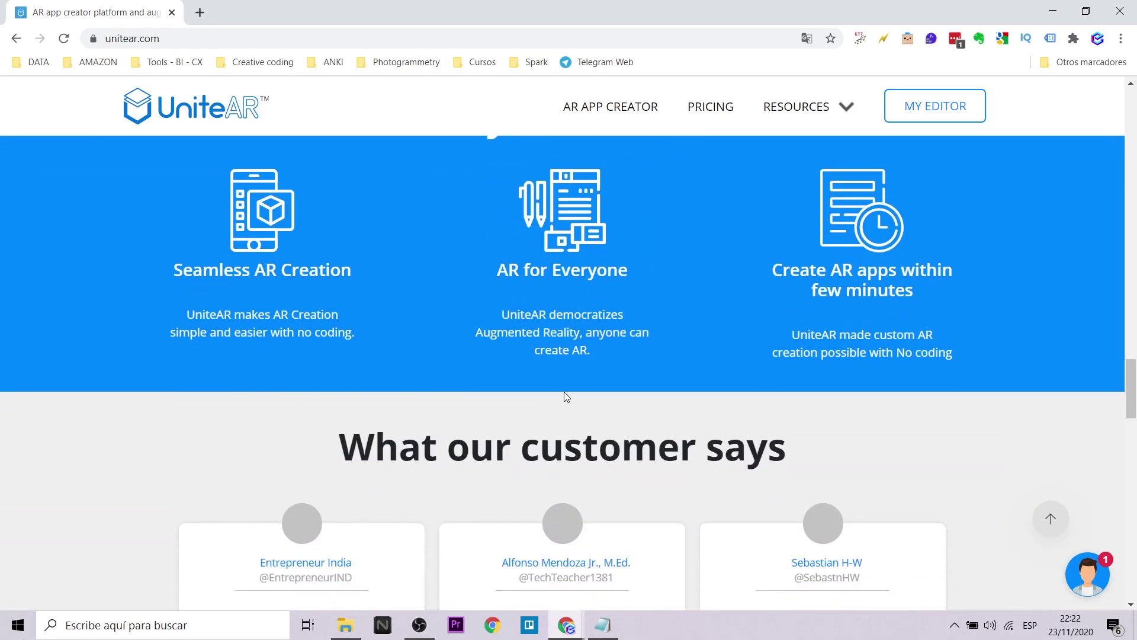
scroll(564, 392, up, 1)
scroll(484, 392, down, 7)
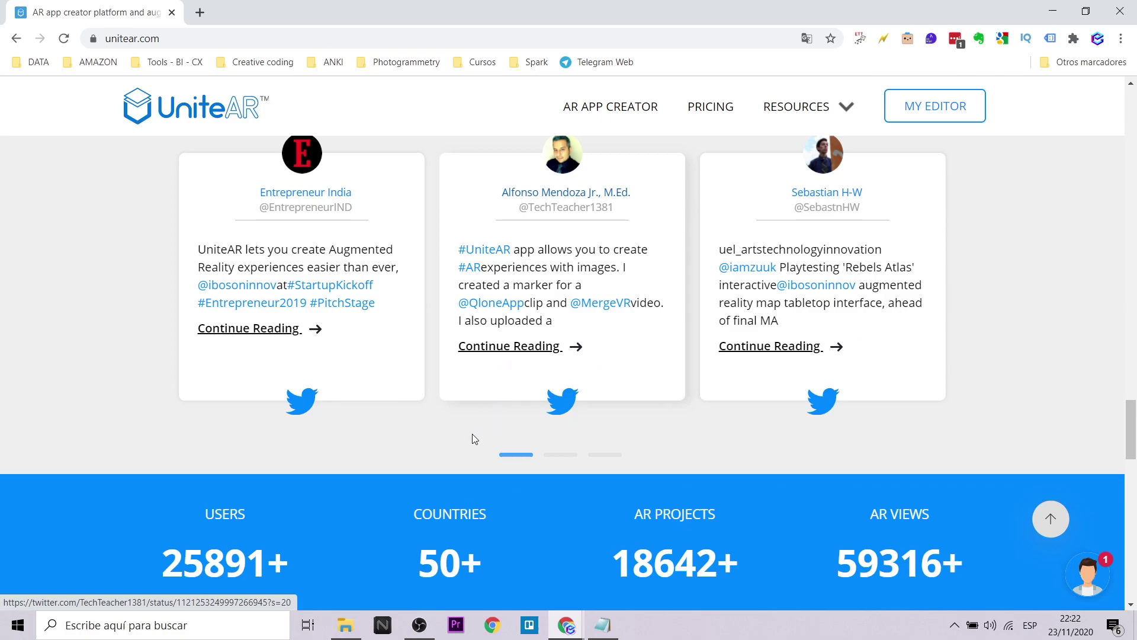
scroll(444, 441, down, 5)
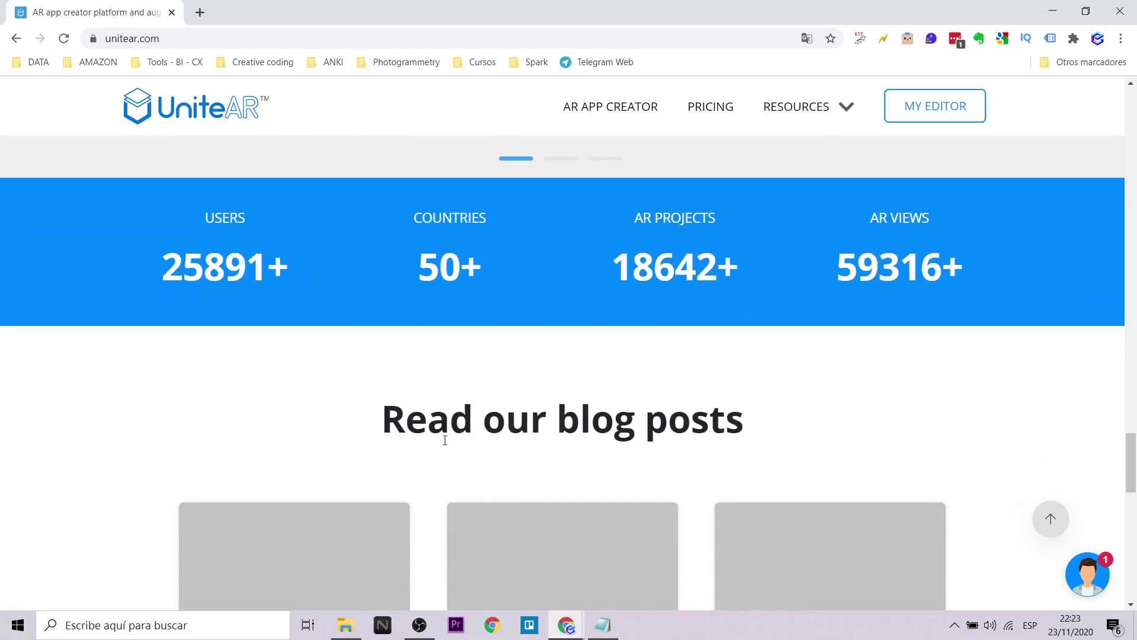
scroll(317, 426, up, 5)
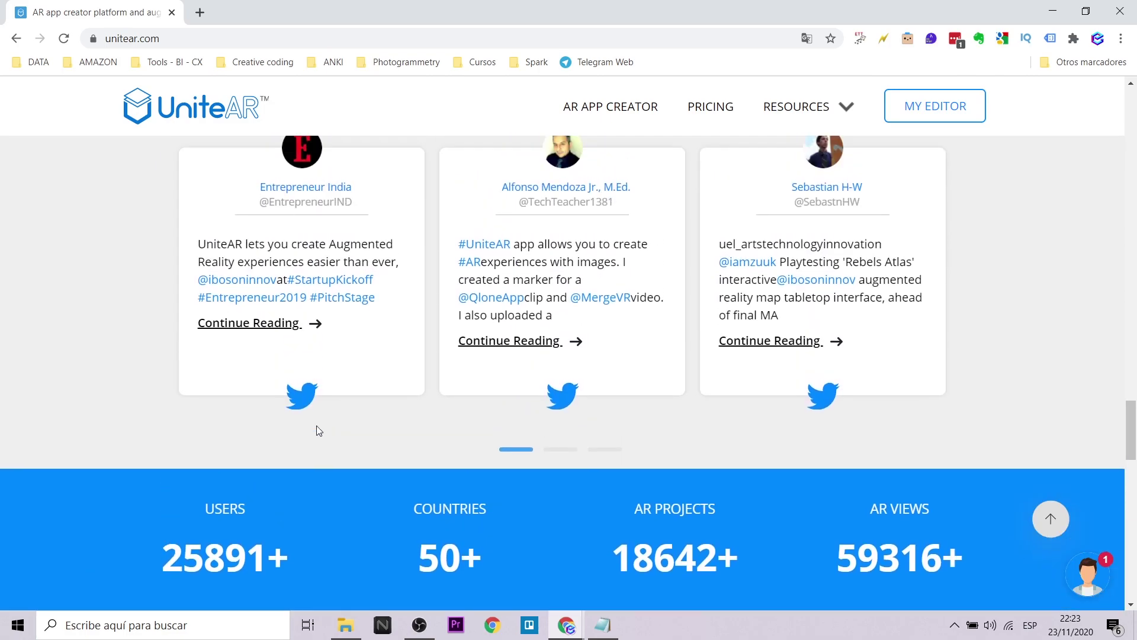
scroll(316, 426, down, 7)
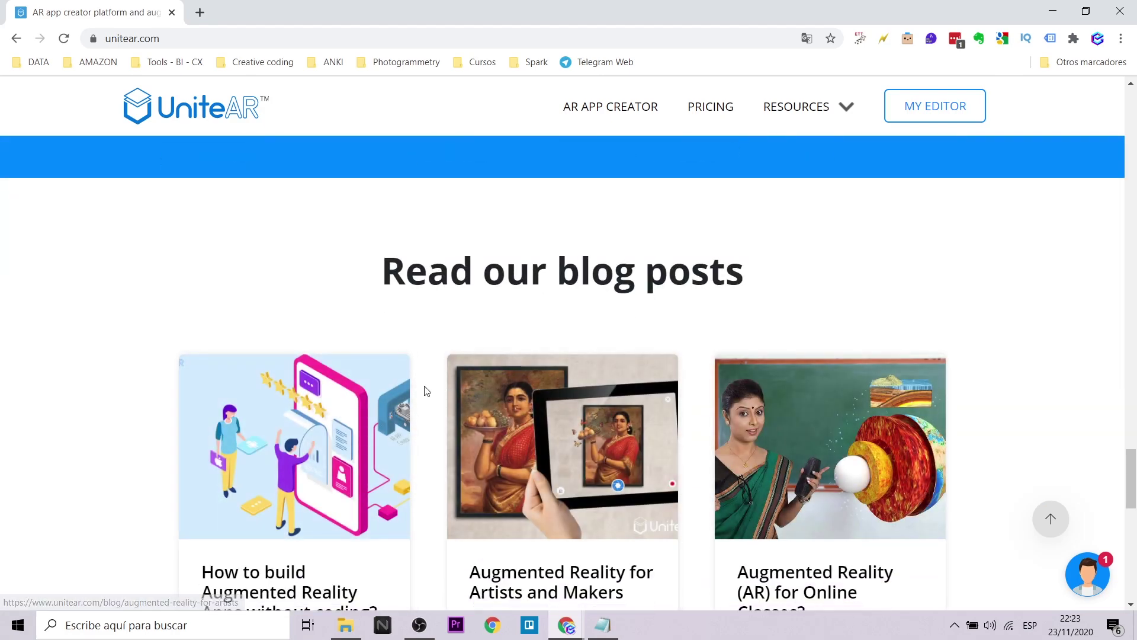
scroll(425, 386, down, 6)
scroll(424, 387, down, 5)
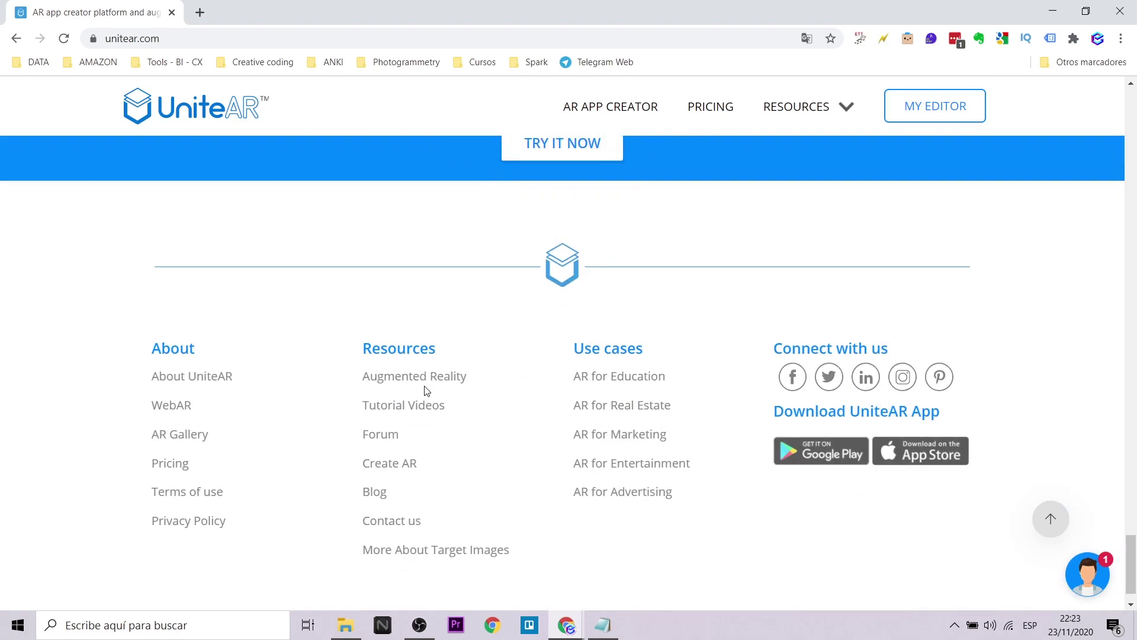
scroll(424, 388, up, 14)
scroll(422, 400, up, 16)
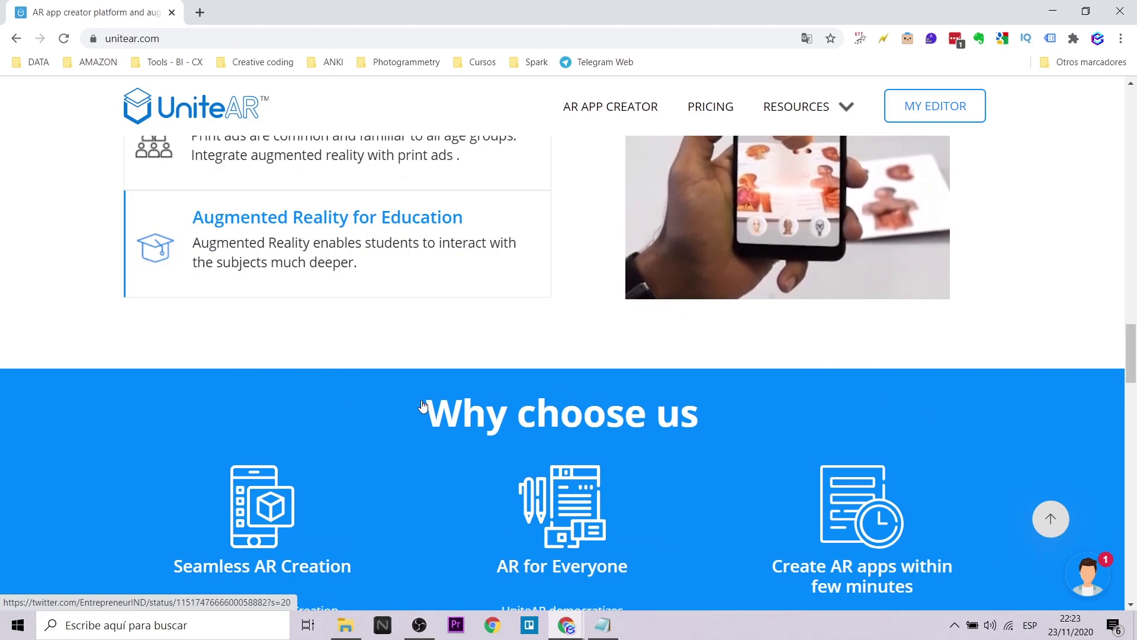
View the AR use case examples for Augmented Reality Advertising and Augmented Reality for Education
scroll(422, 400, up, 12)
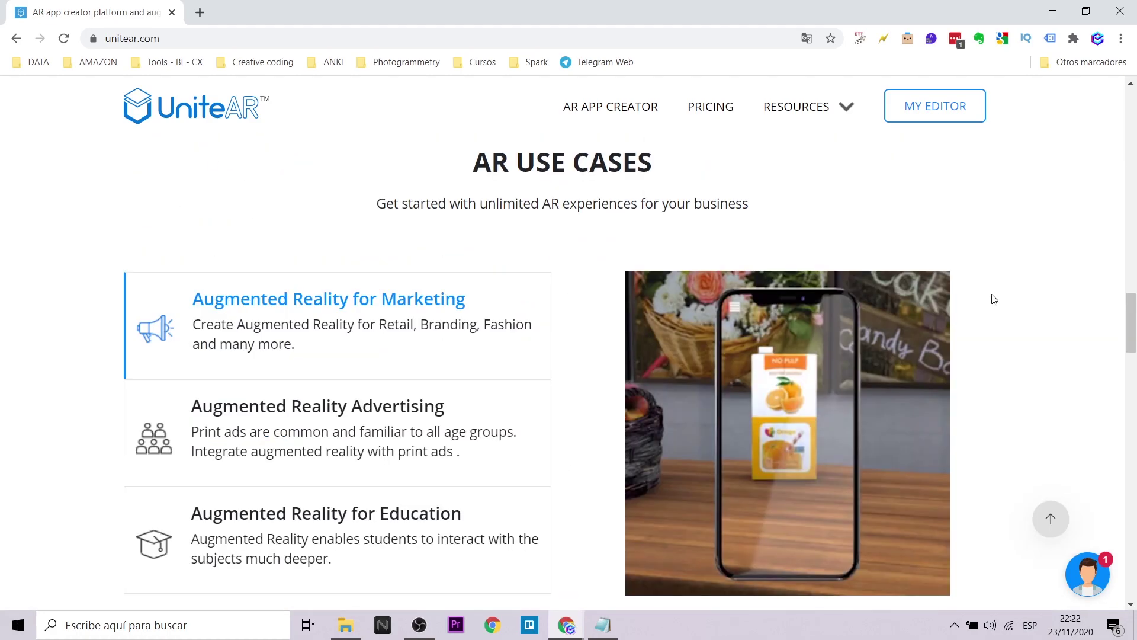
scroll(994, 299, down, 1)
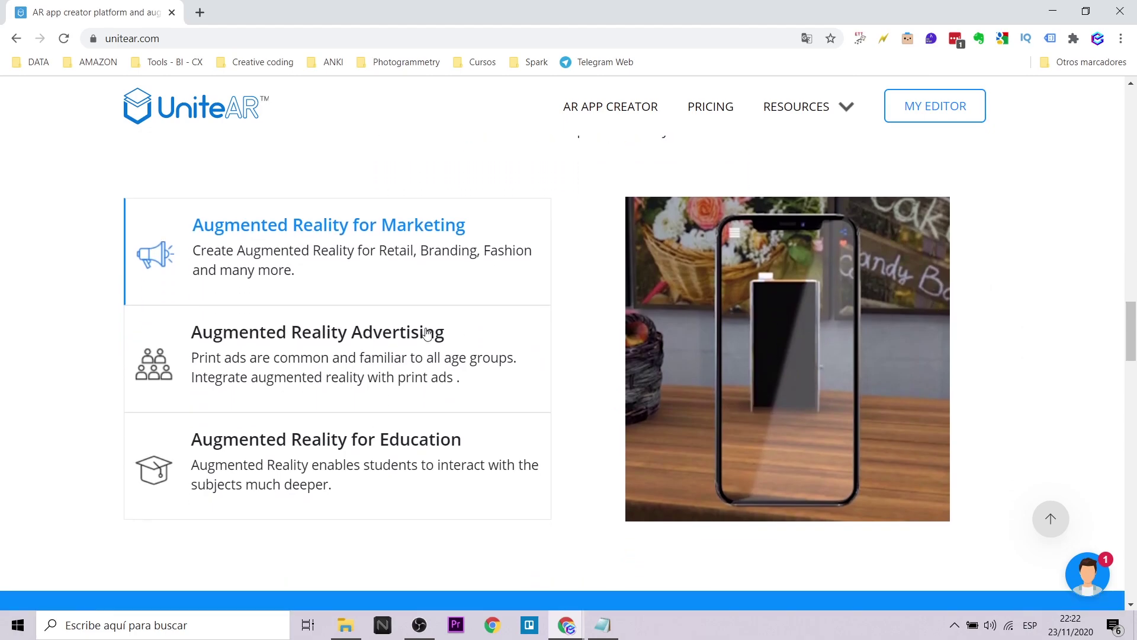
click(397, 331)
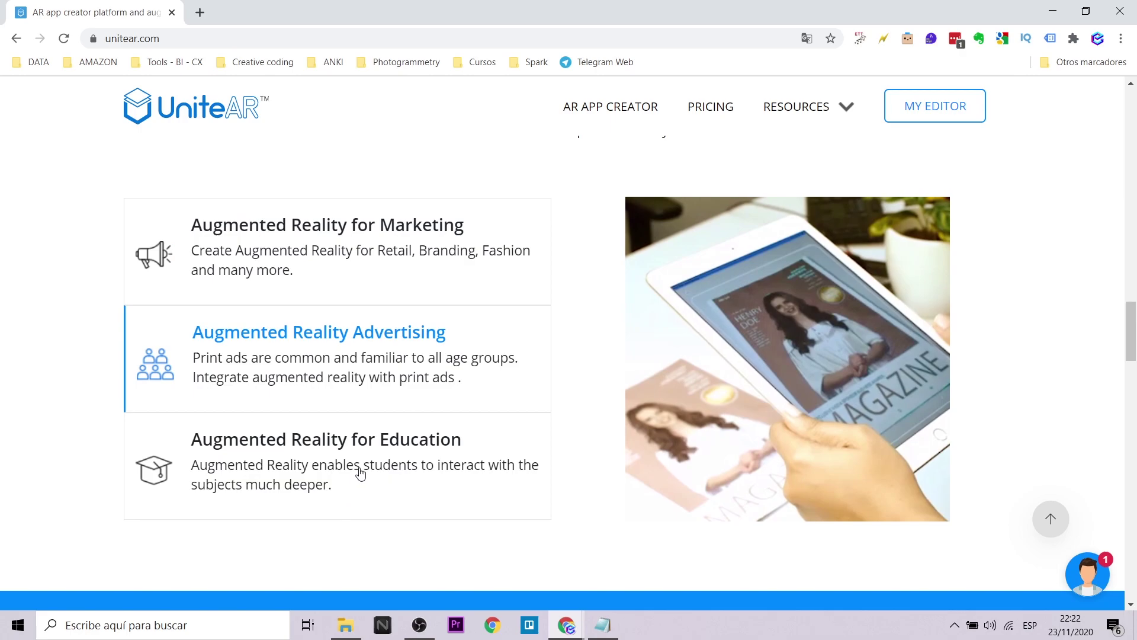
click(366, 456)
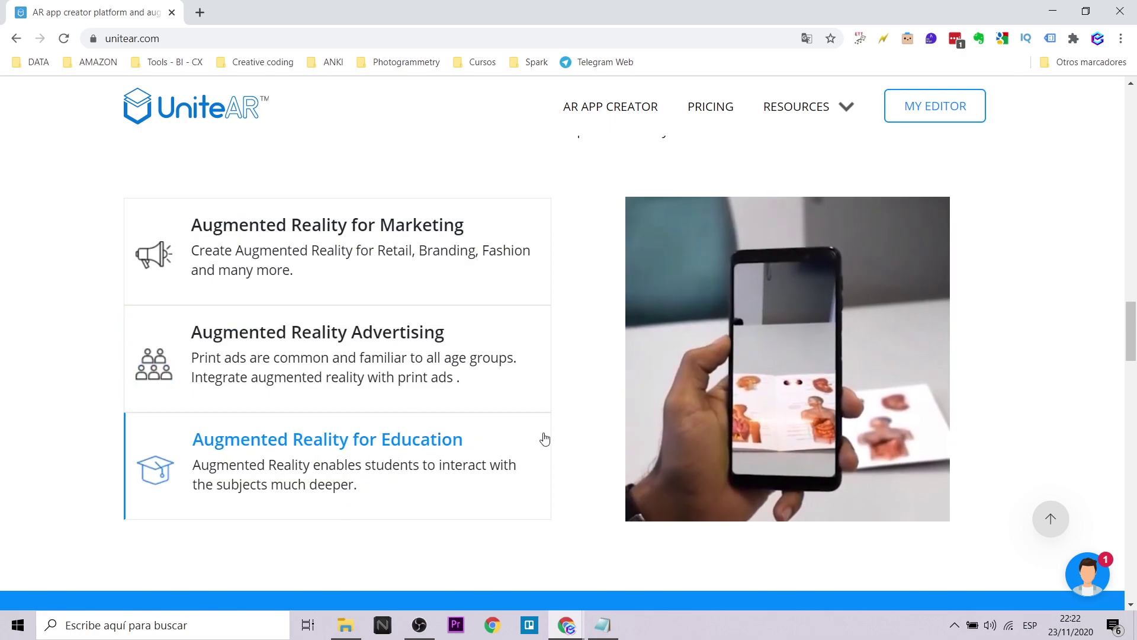
scroll(543, 437, down, 4)
scroll(545, 438, down, 1)
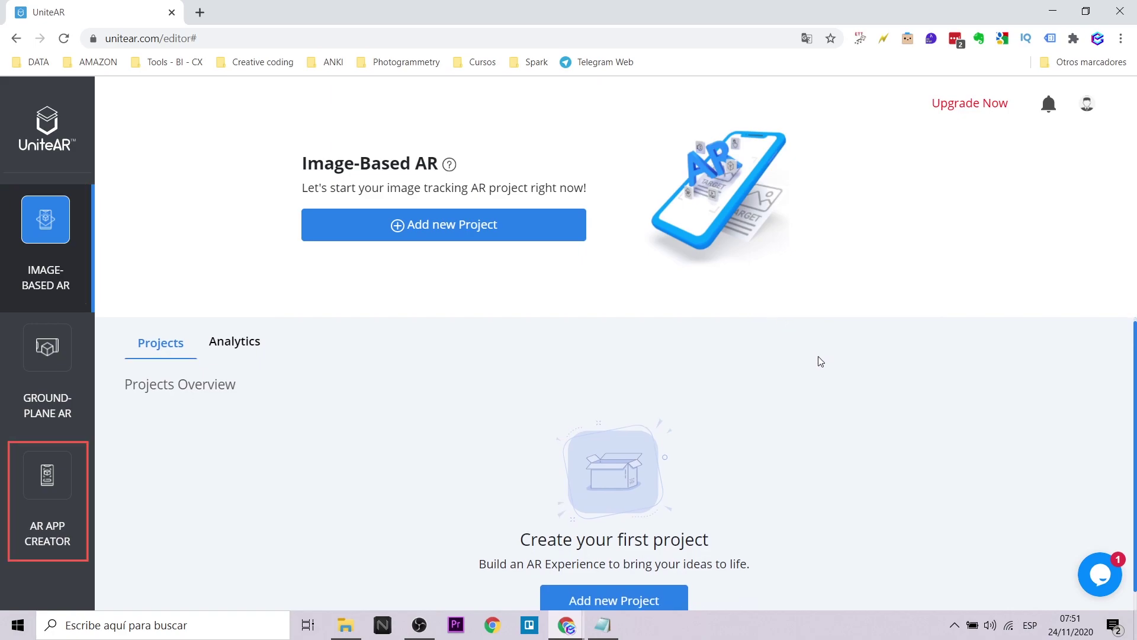
Create a new image-based AR project with the multicoloured flower photo from the Descargas folder as its target image
scroll(818, 359, down, 1)
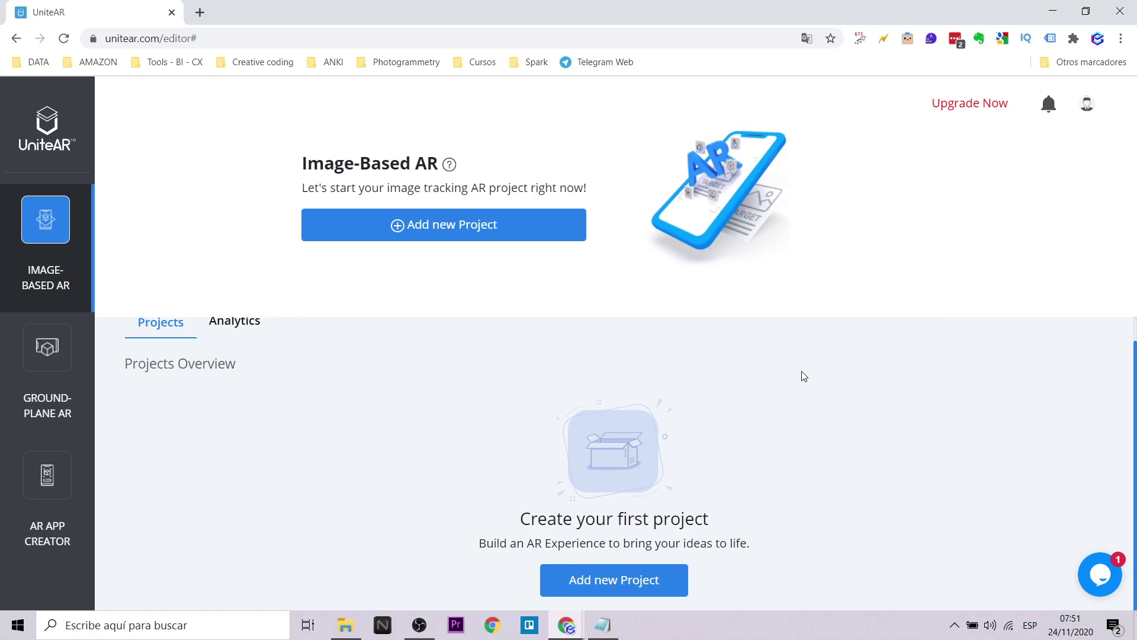
scroll(724, 450, up, 1)
click(441, 228)
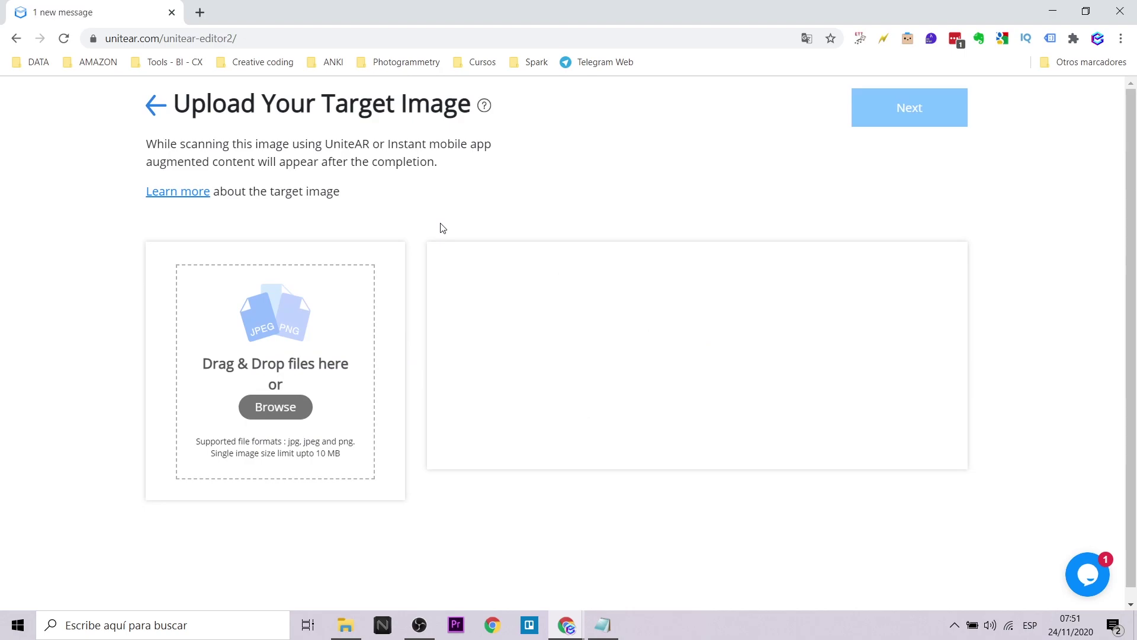
click(283, 411)
click(205, 125)
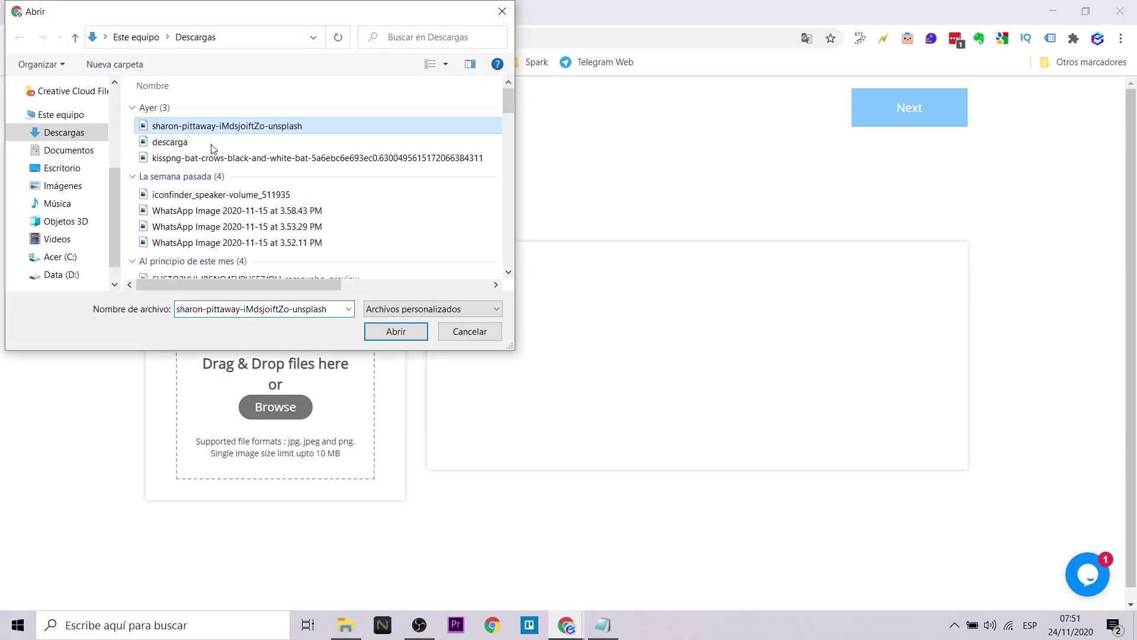
click(387, 326)
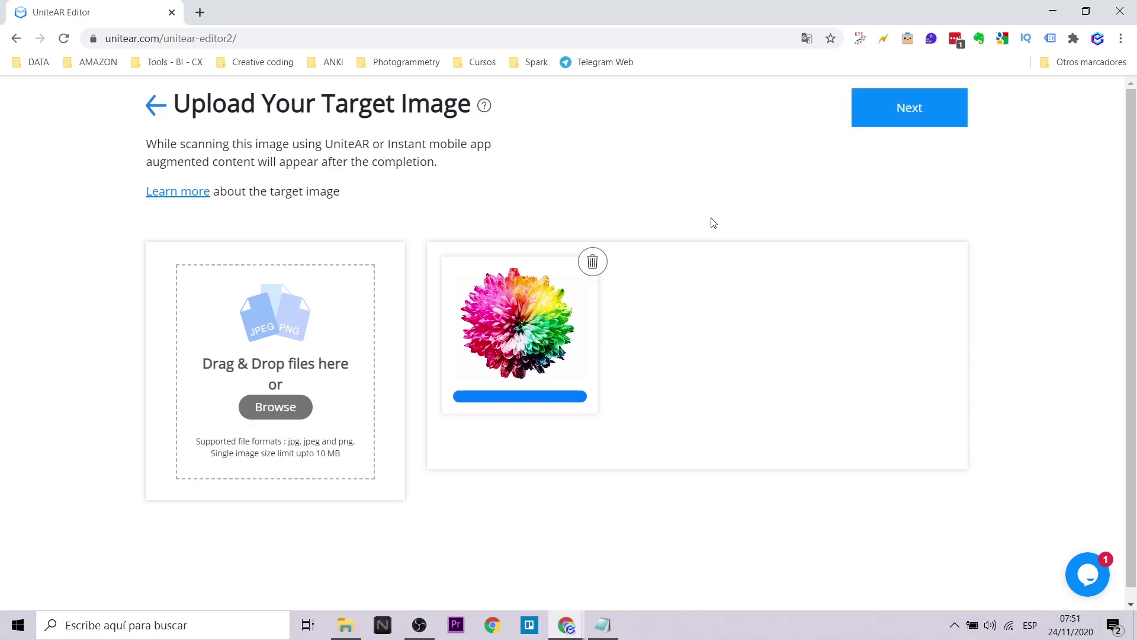
click(900, 106)
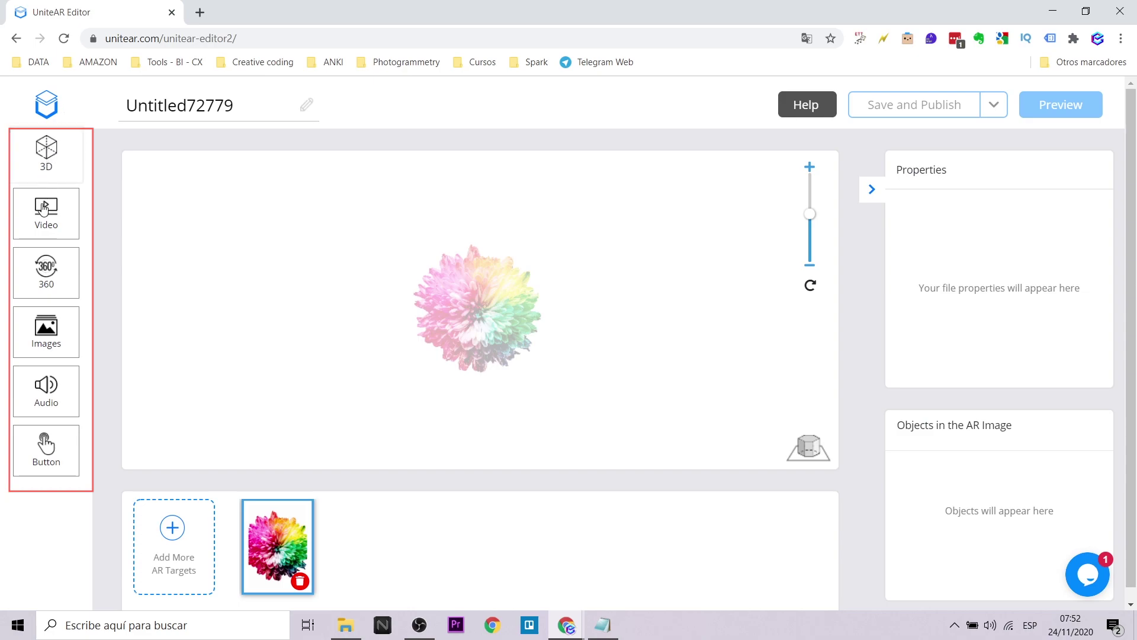
Add the Animated Earth model from the 3D content library to the flower target image
click(44, 164)
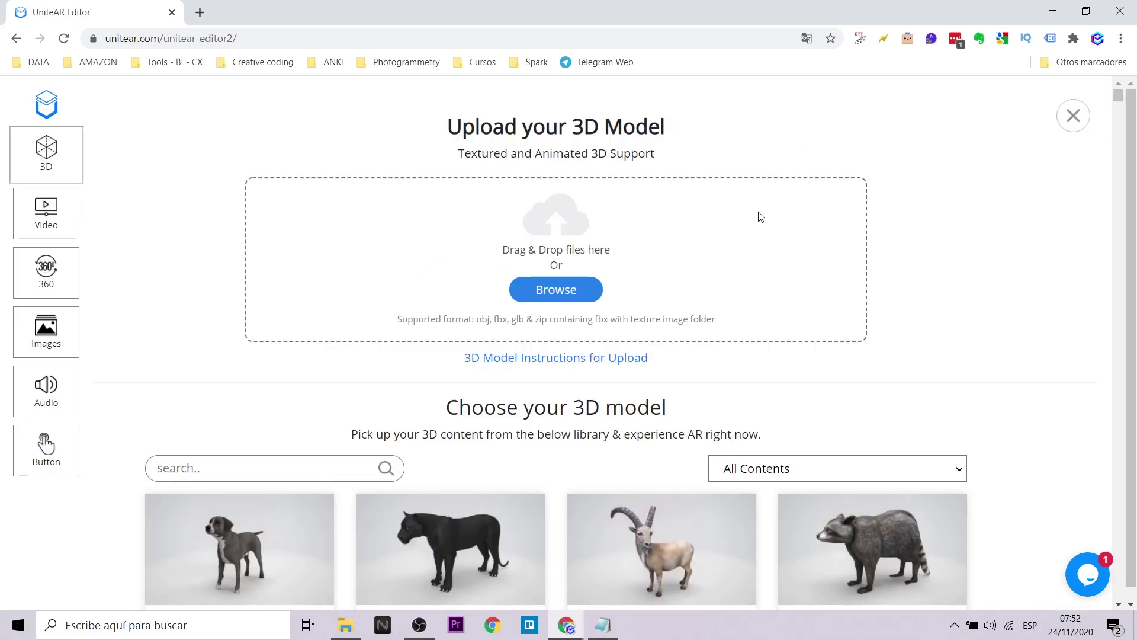
scroll(986, 226, down, 15)
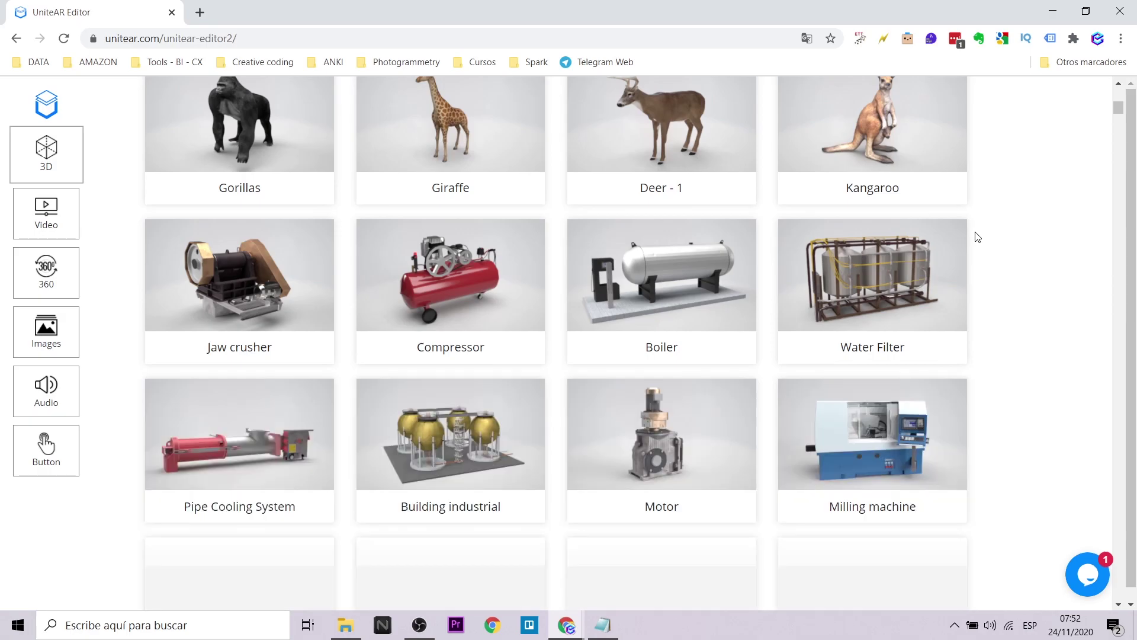
scroll(977, 238, up, 1)
scroll(977, 238, down, 5)
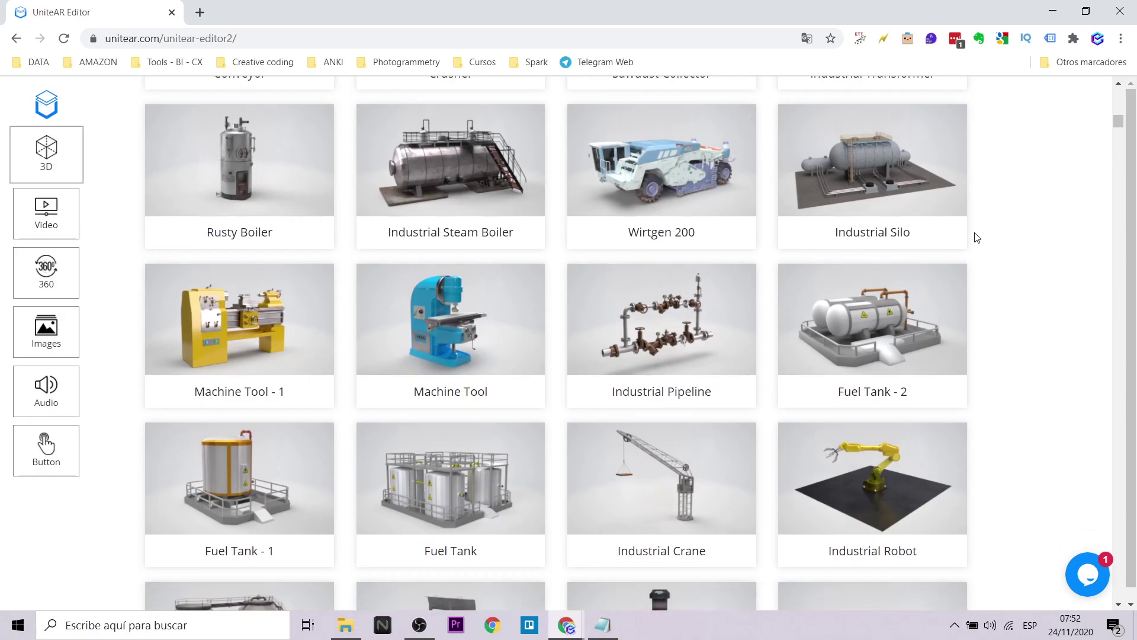
drag(1121, 130, 1116, 353)
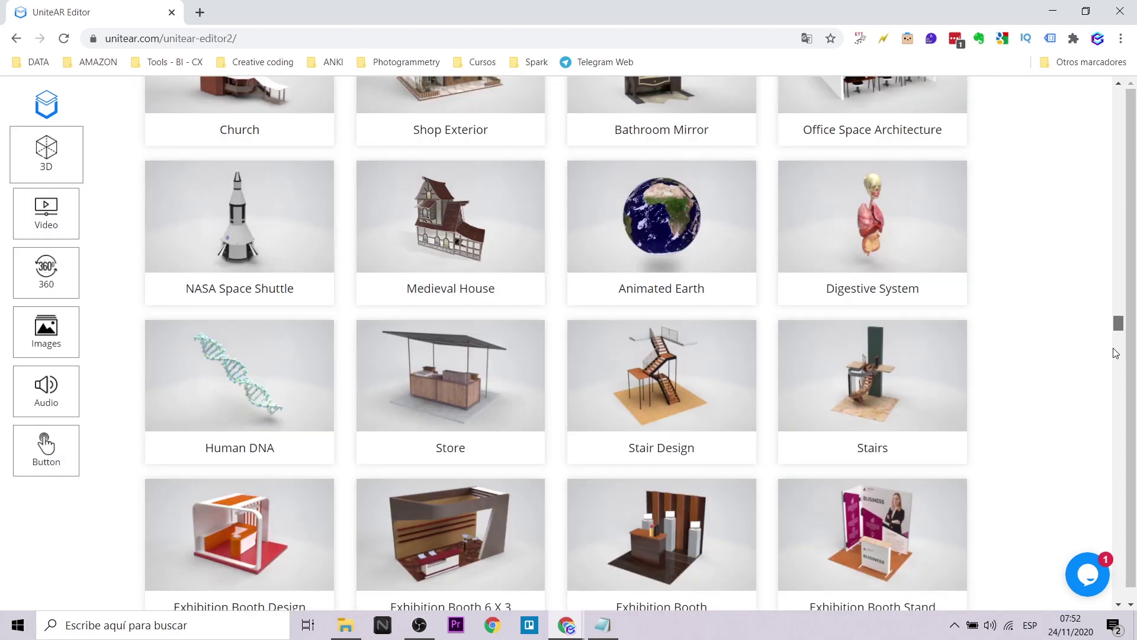
scroll(933, 405, up, 2)
scroll(906, 400, down, 8)
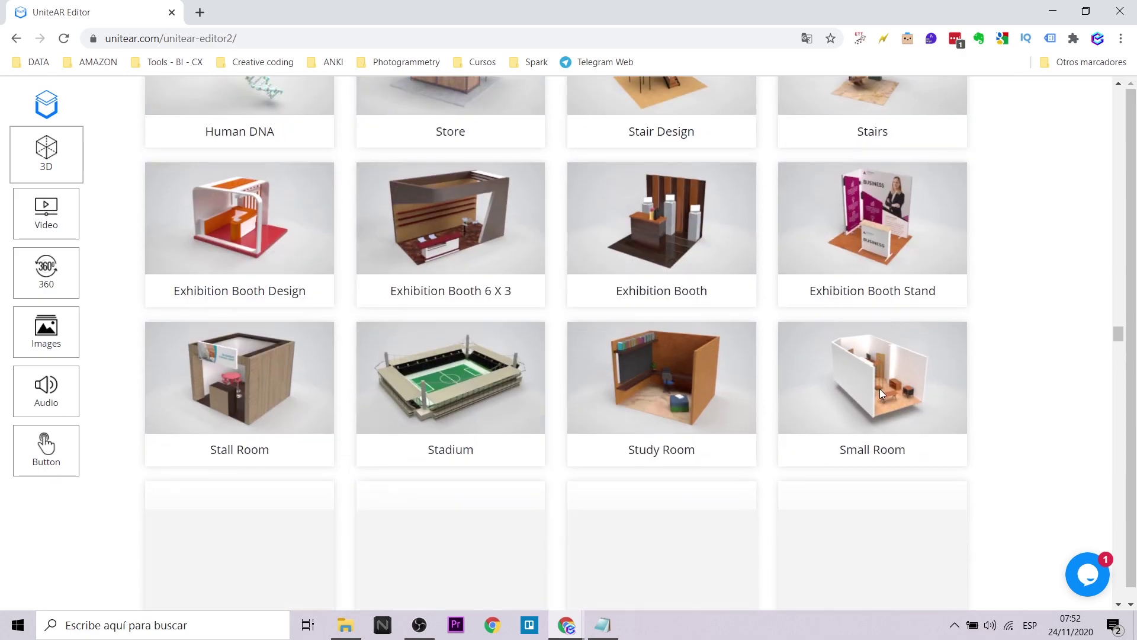
scroll(882, 394, up, 7)
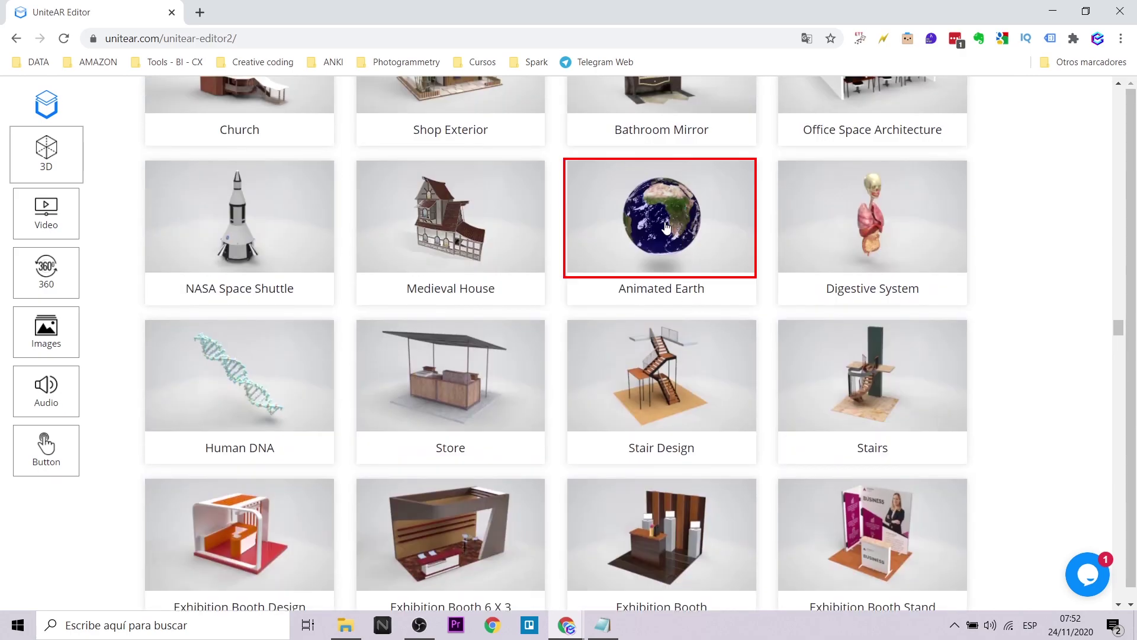
click(666, 227)
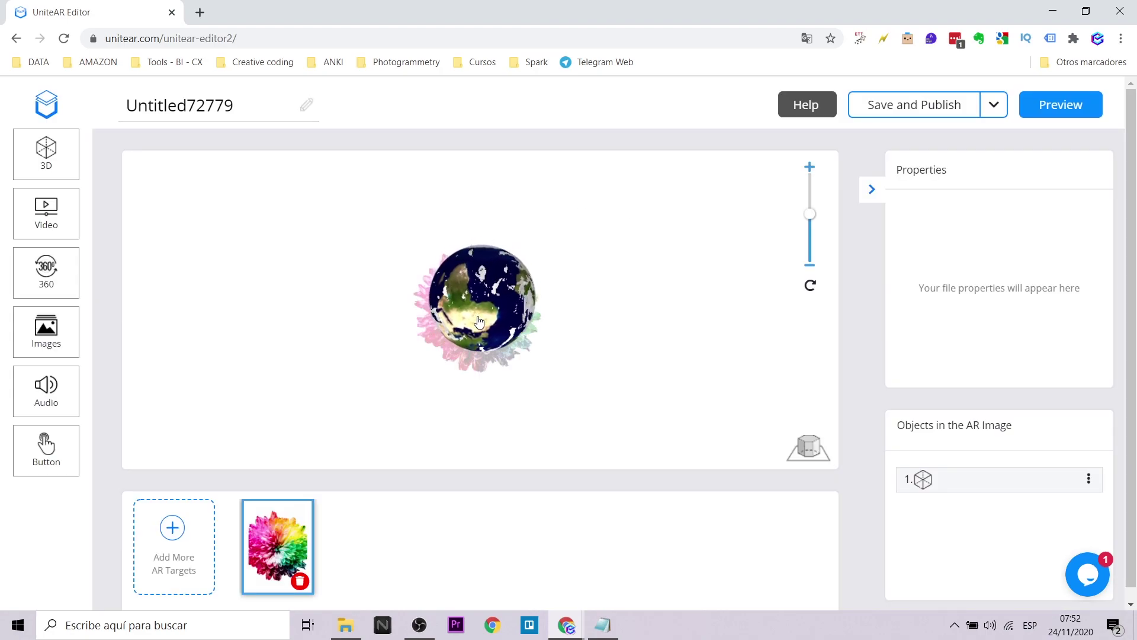
Check the Earth model in perspective and return to the top view, then move it to the right over the flower
click(476, 320)
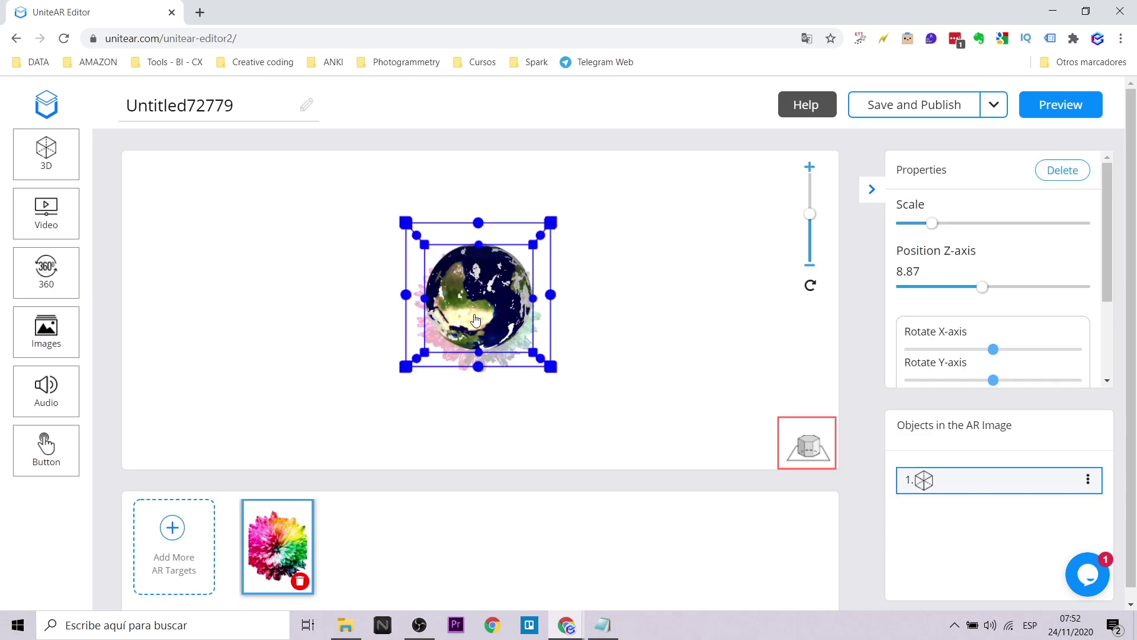
click(810, 451)
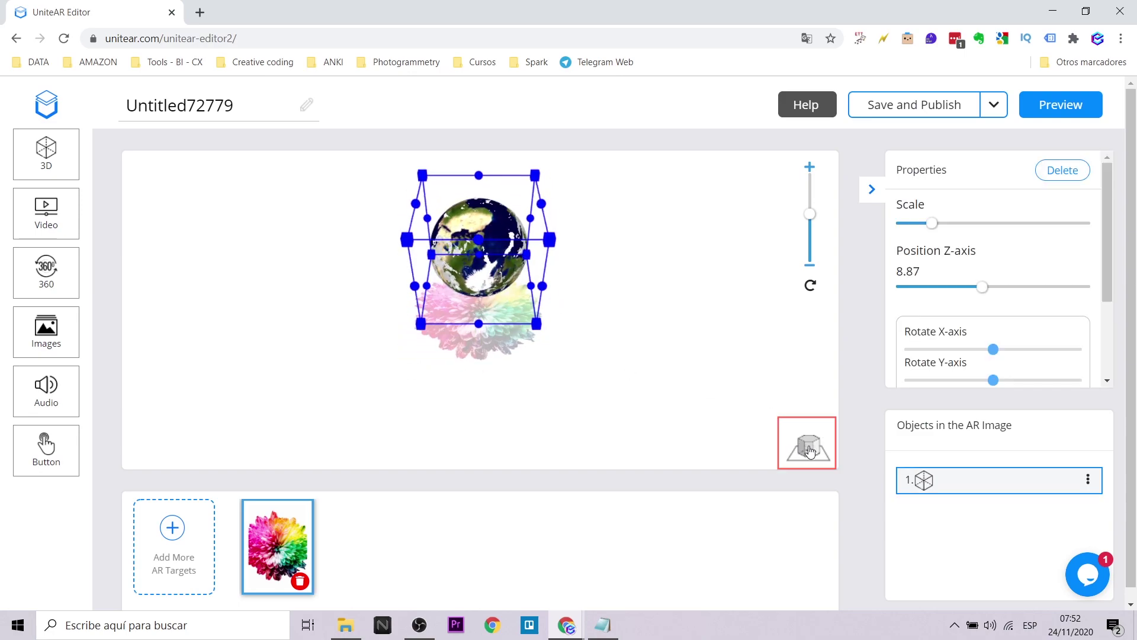
click(809, 451)
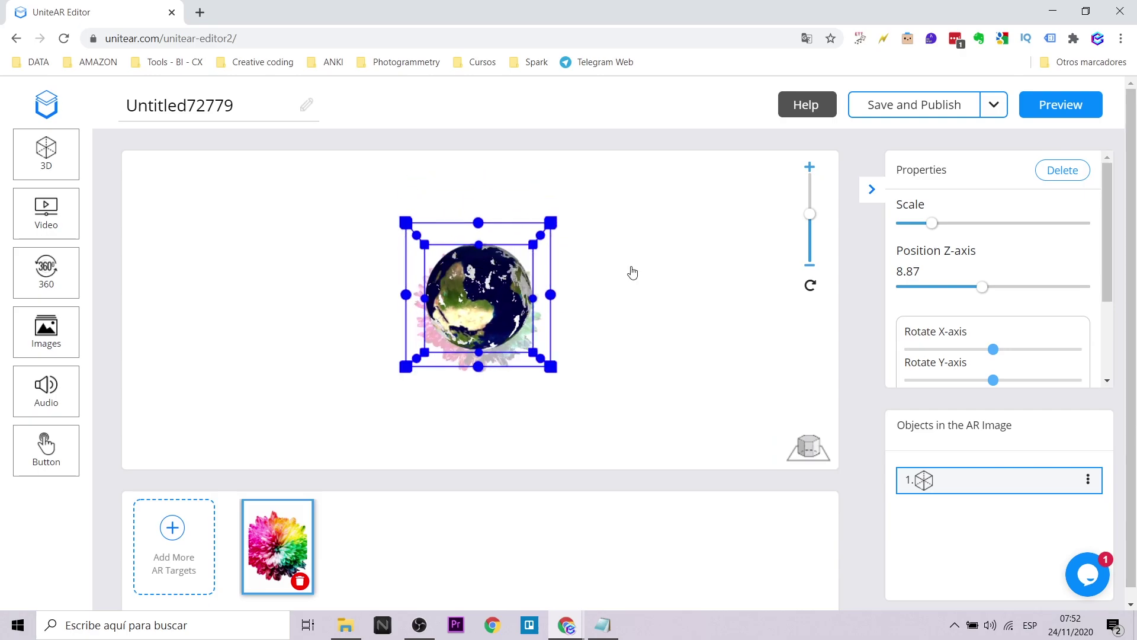
drag(496, 314, 609, 327)
Open the video content library and look through the gallery for available clips
click(46, 213)
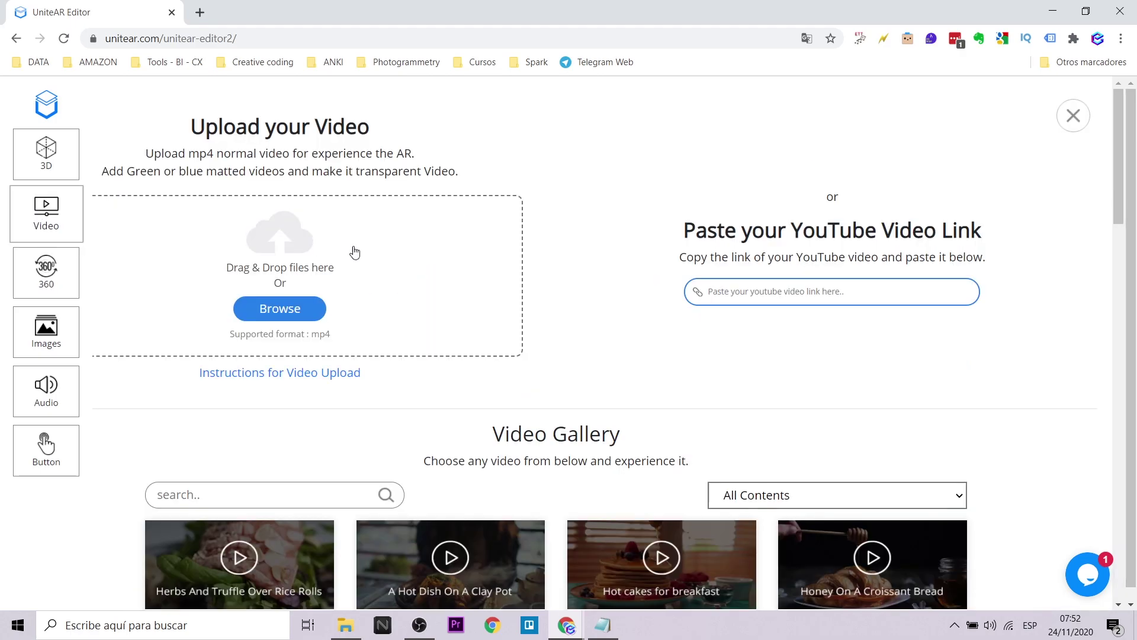
scroll(631, 386, down, 10)
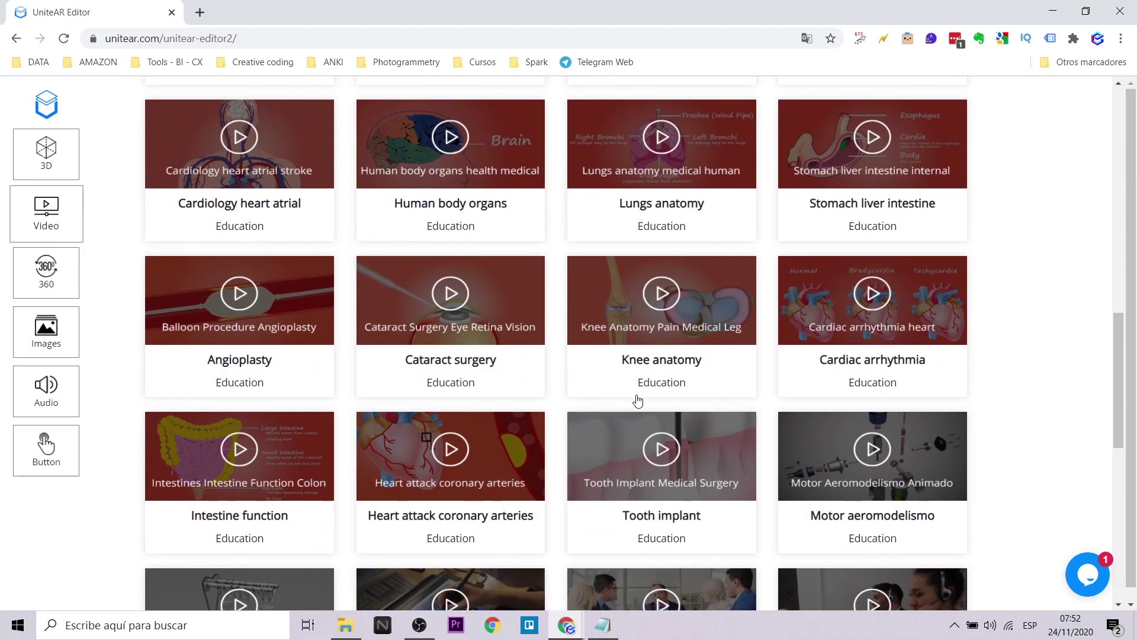
scroll(638, 401, down, 10)
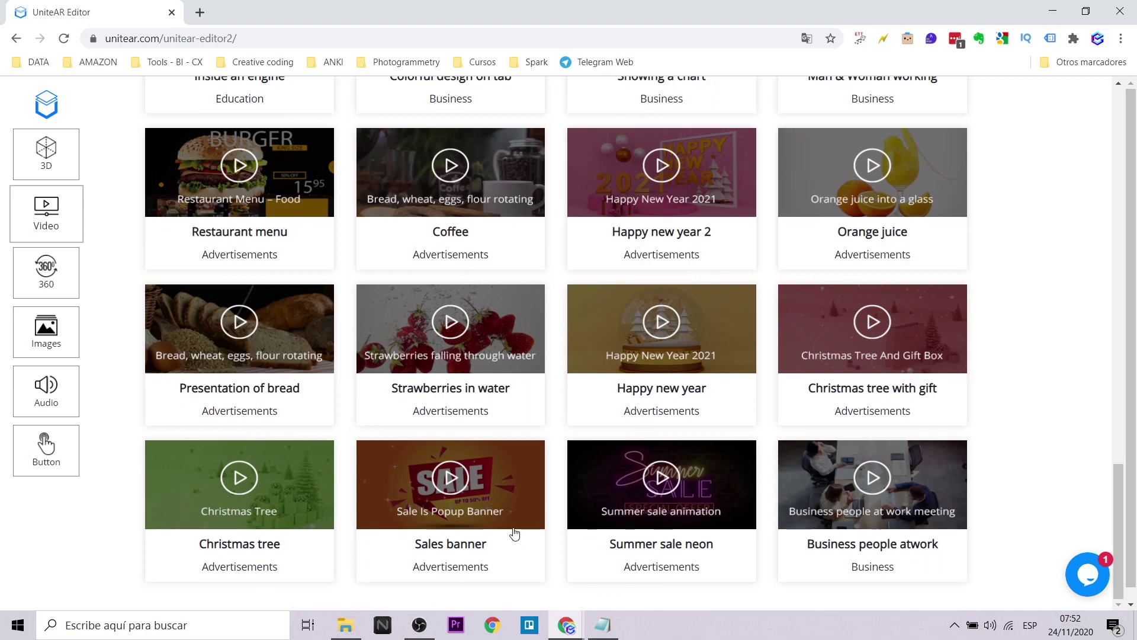
scroll(420, 486, up, 12)
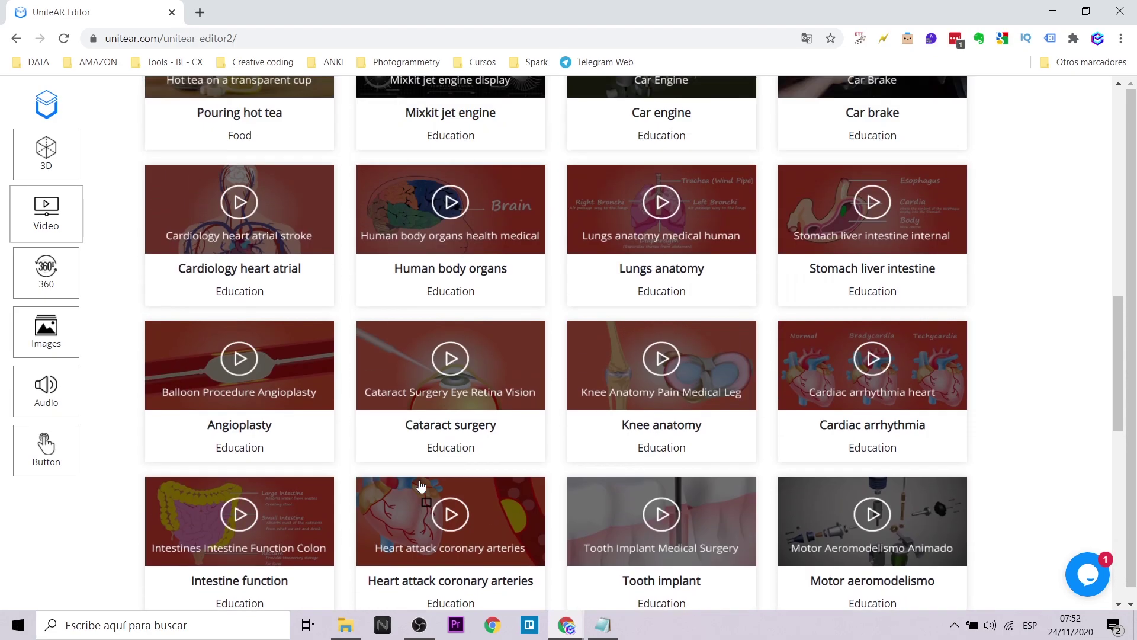
scroll(420, 486, up, 11)
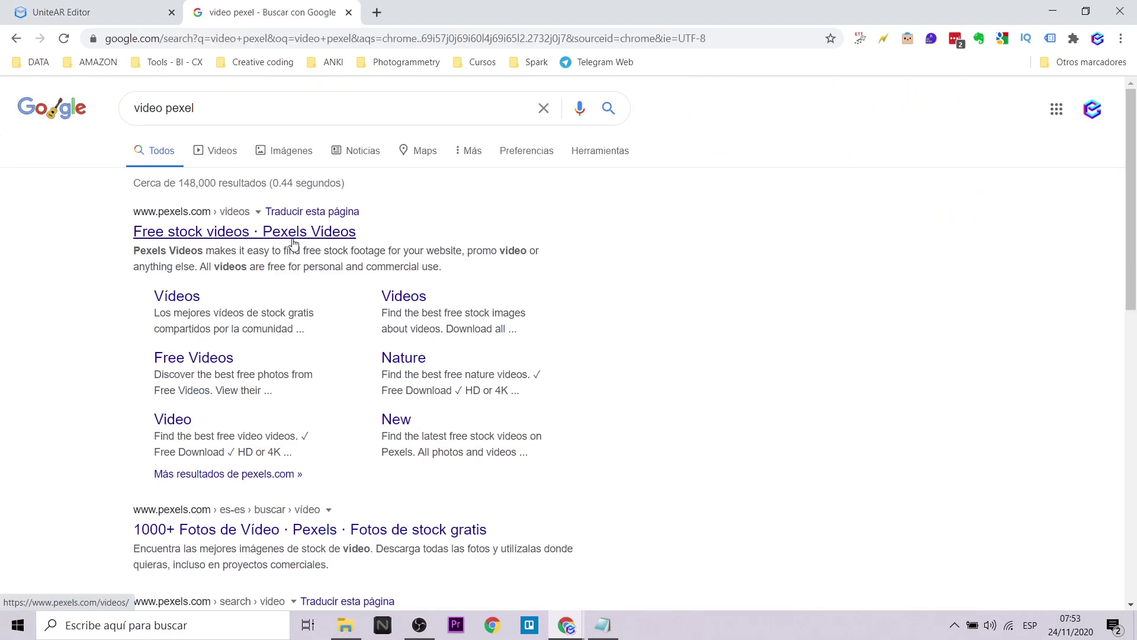
Open the Pexels Videos site from the search results and search for "universe" videos
click(289, 237)
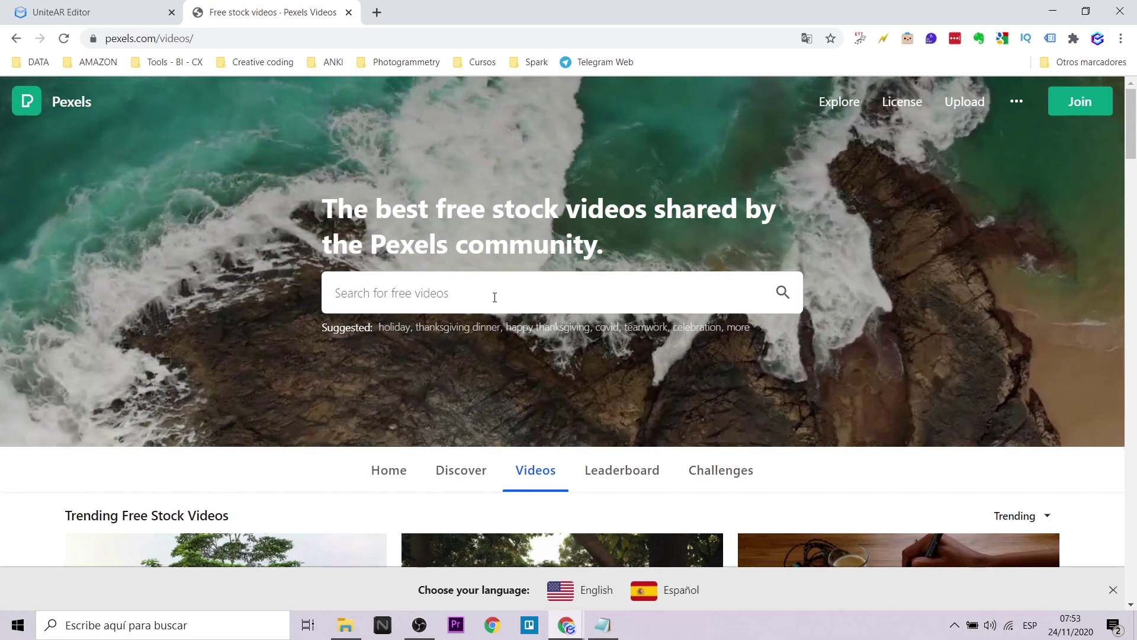
click(495, 297)
text(universe)
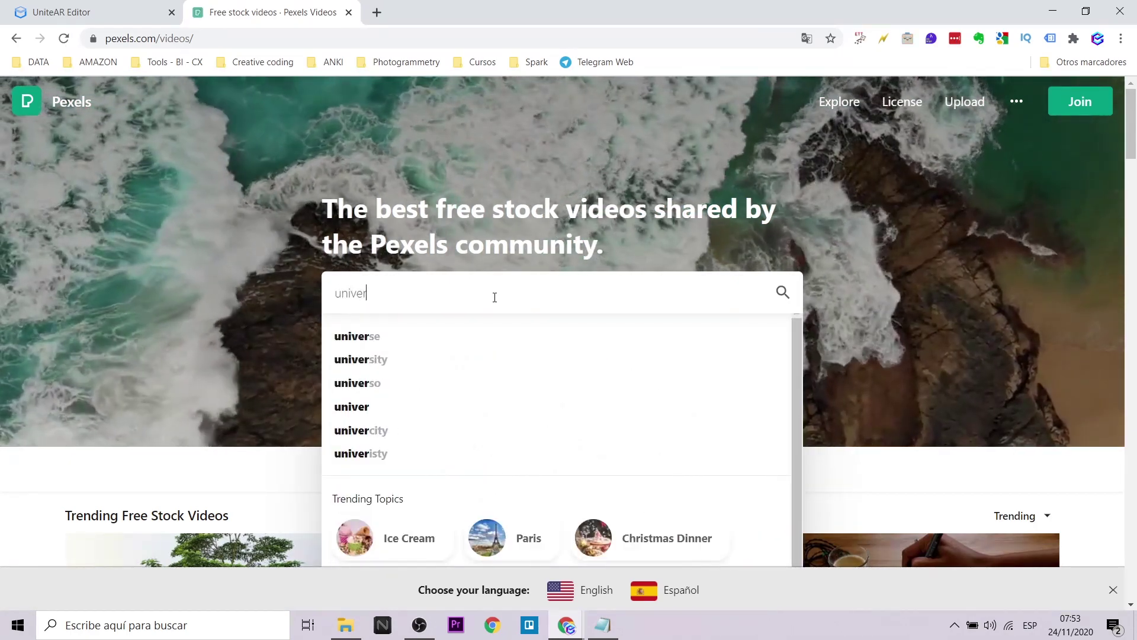
key(Return)
scroll(429, 295, down, 1)
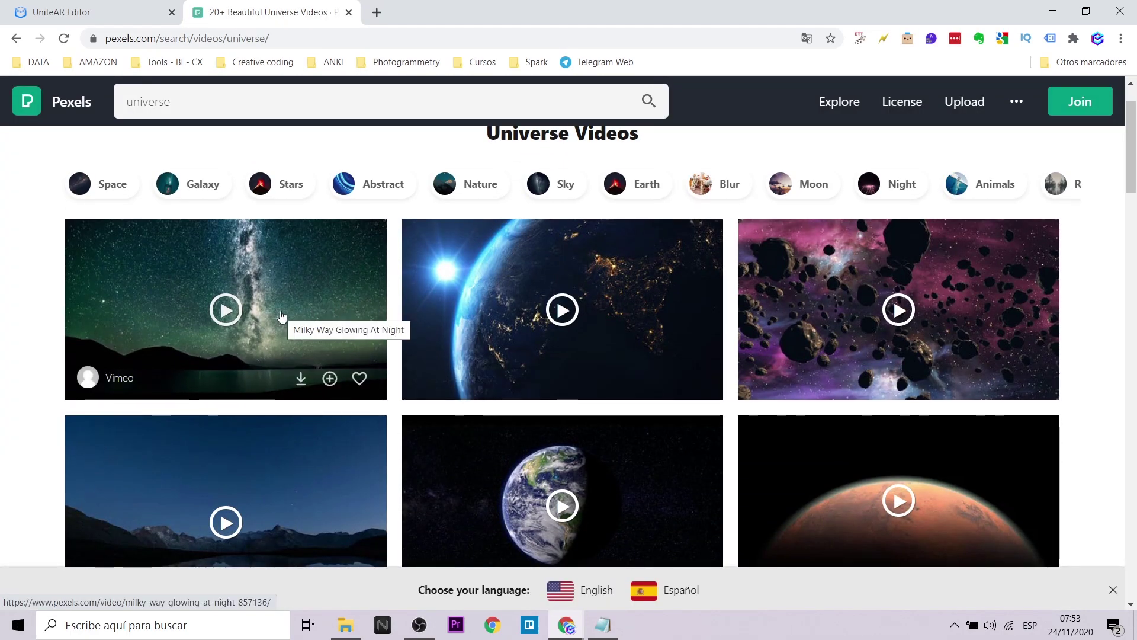
Browse the universe video results and download a starry-sky clip directly from the list
scroll(290, 323, down, 3)
scroll(298, 285, up, 3)
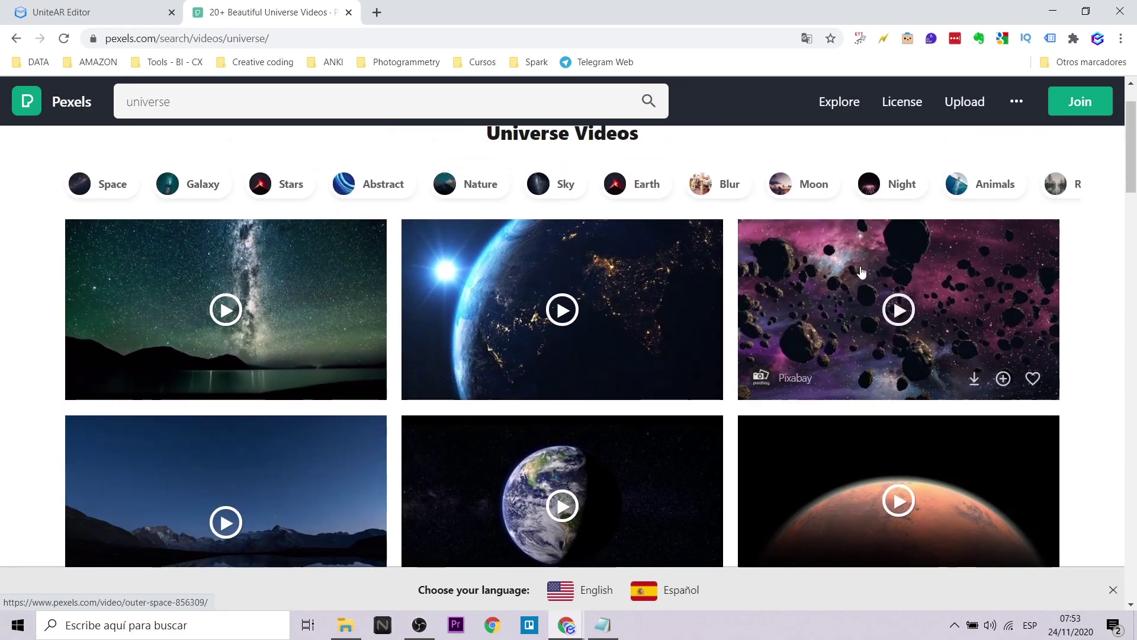
scroll(864, 275, up, 1)
scroll(886, 359, down, 1)
scroll(885, 359, down, 6)
scroll(782, 339, up, 1)
scroll(829, 368, down, 3)
click(975, 411)
Open the Milky Way Glowing At Night clip and look at its download sizes
scroll(829, 379, down, 5)
click(333, 355)
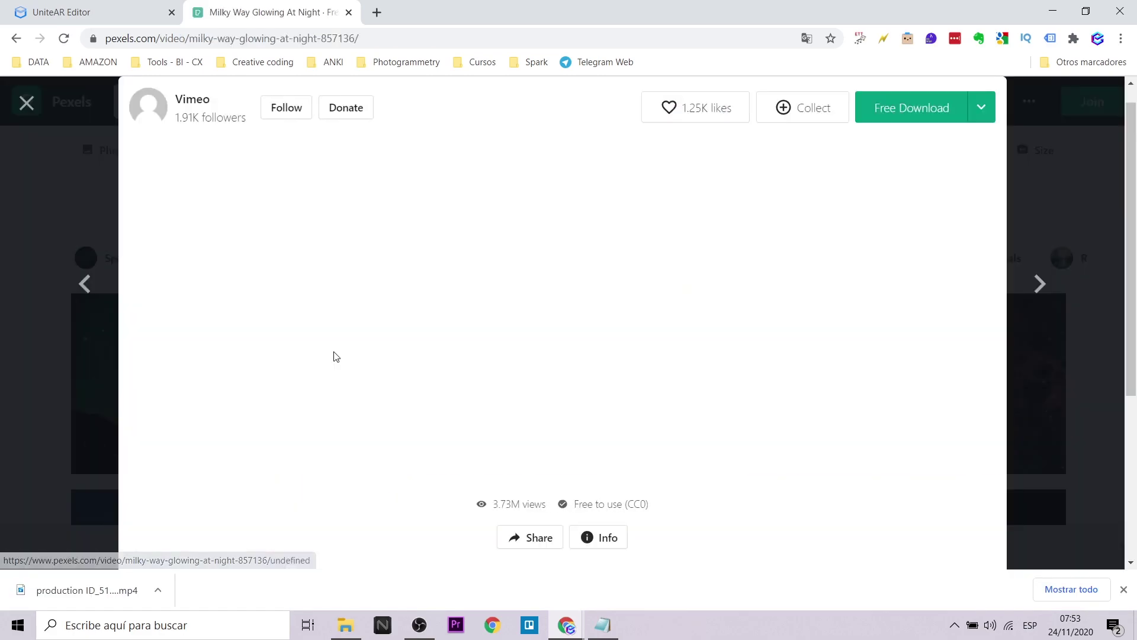
click(982, 108)
click(1040, 237)
Open the star-gazing time-lapse video of a starry night and download it in HD (1280 x 720)
scroll(1001, 290, up, 5)
click(1001, 385)
click(982, 107)
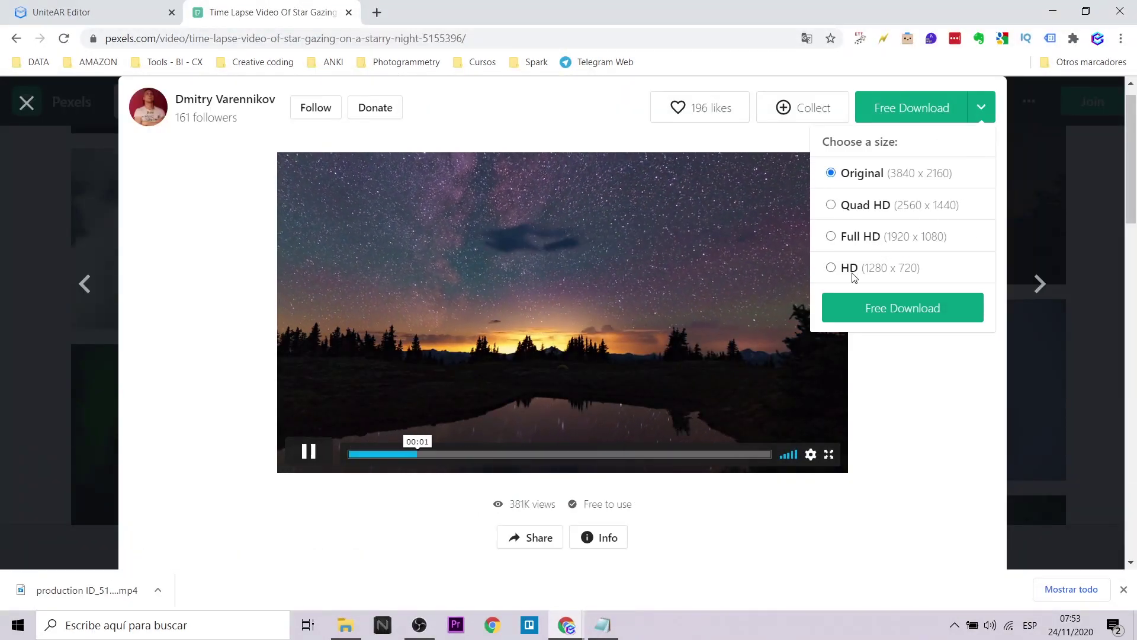
click(836, 267)
click(872, 308)
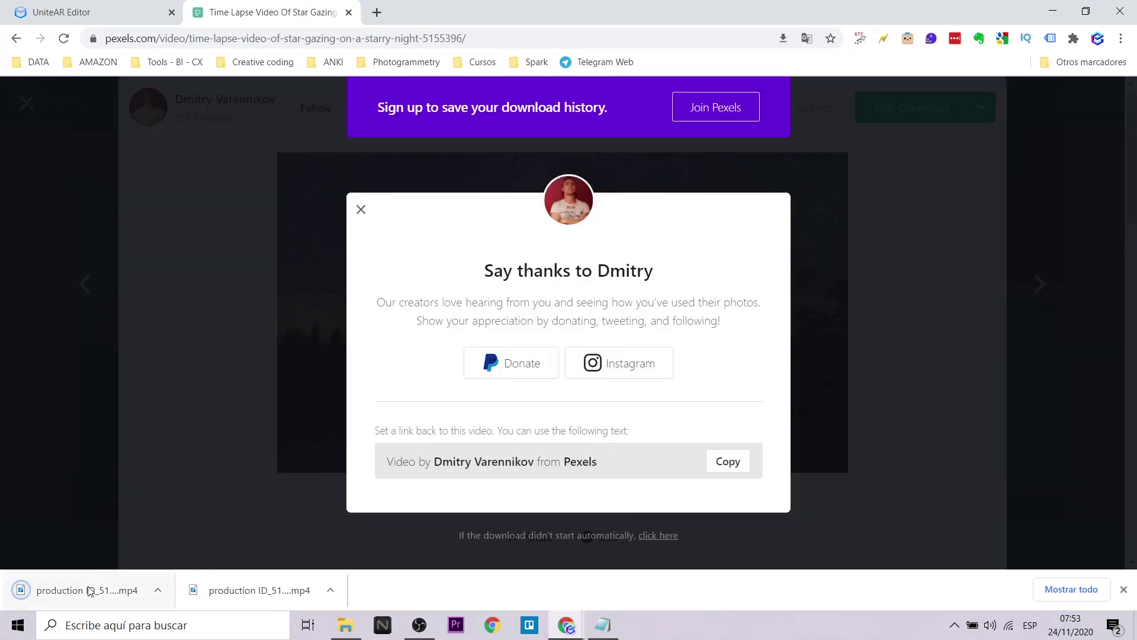
Add the downloaded HD clip as video content beside the flower in the UniteAR editor and move the Earth back over the flower
drag(59, 590, 337, 262)
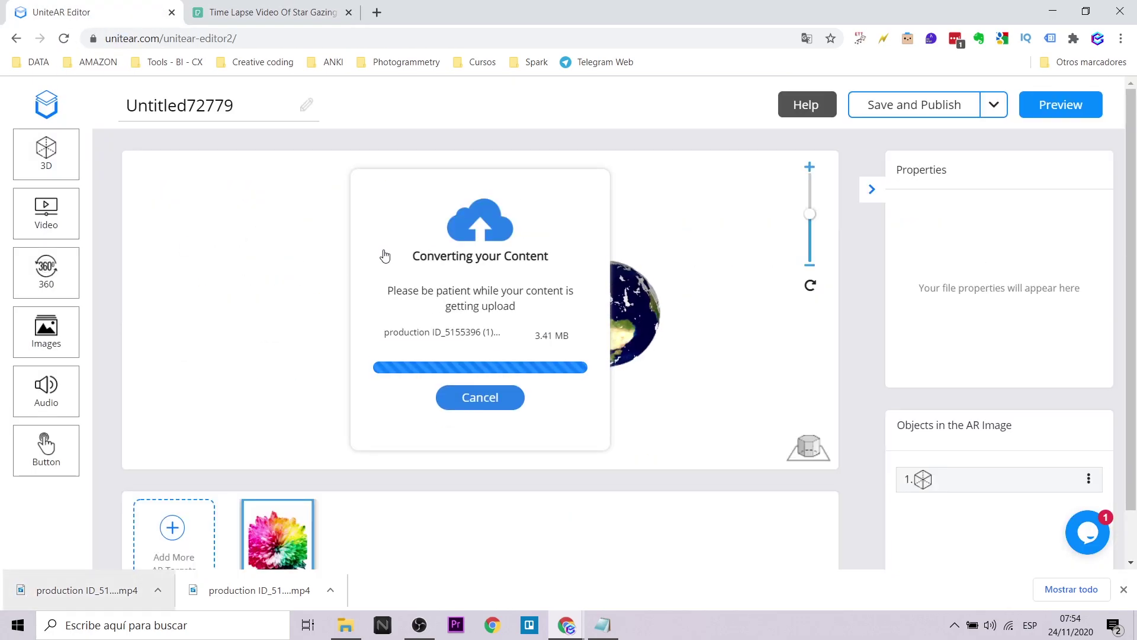
drag(445, 290, 345, 296)
drag(630, 321, 519, 318)
click(519, 318)
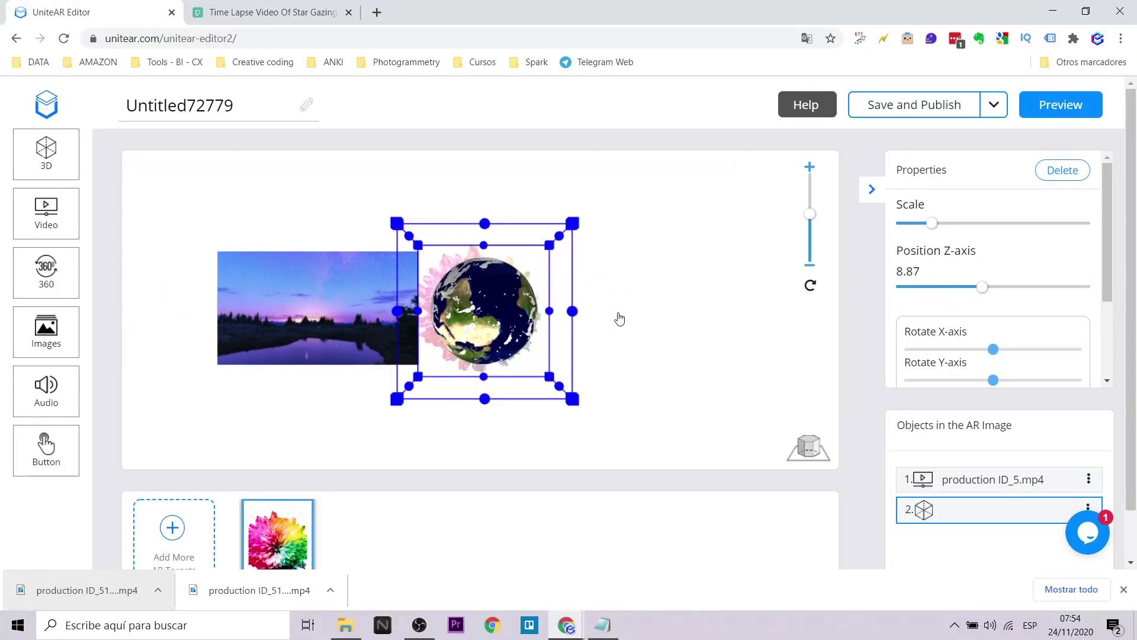
click(645, 319)
Select the night-sky video and look at its properties, including the replacement, transparency and autoplay options
click(310, 322)
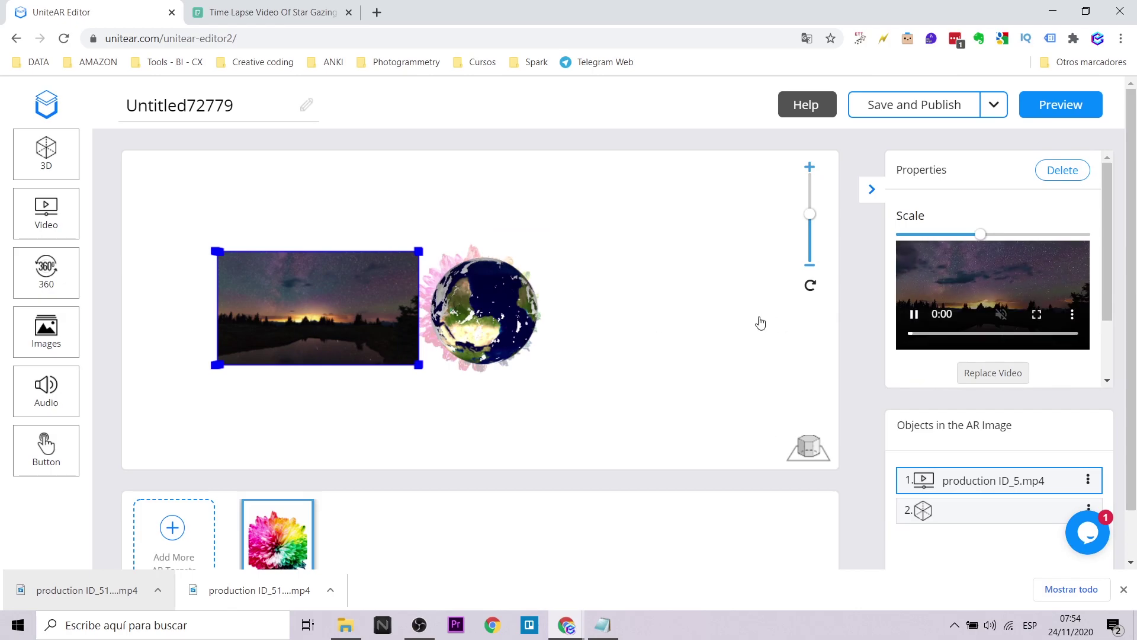
scroll(1025, 299, down, 1)
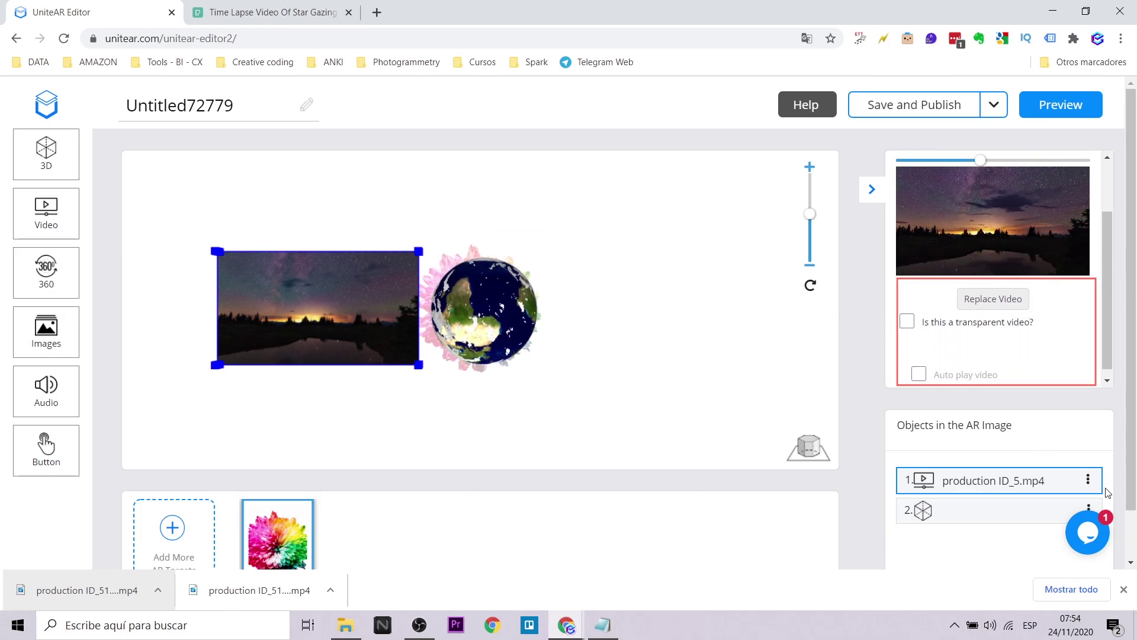
click(1088, 480)
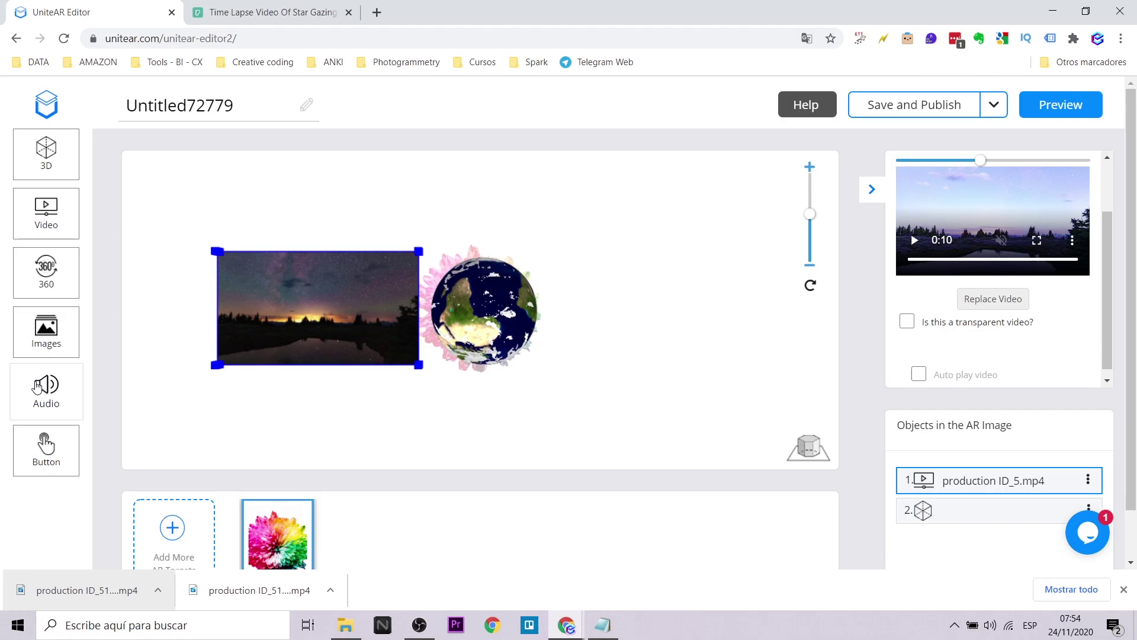
Add an audio track from the audio content library to the flower target image
click(37, 386)
scroll(1008, 297, down, 3)
scroll(1009, 297, down, 3)
scroll(927, 330, up, 3)
click(868, 410)
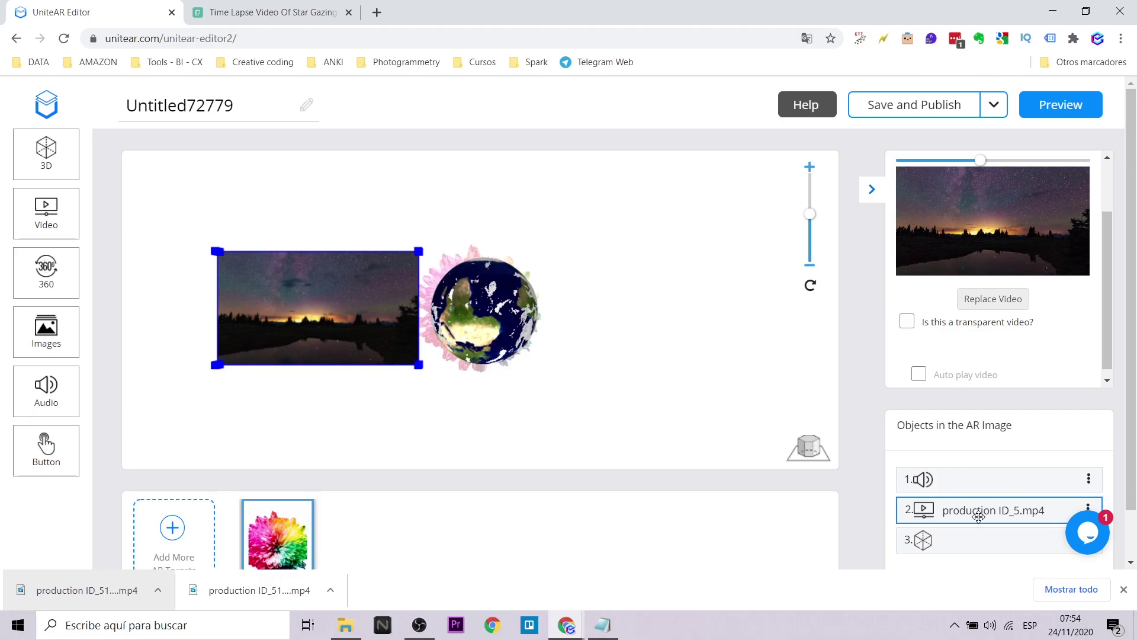
Select the audio object and make its icon slightly larger using its scale property
click(965, 478)
scroll(1109, 248, up, 2)
scroll(1110, 247, up, 2)
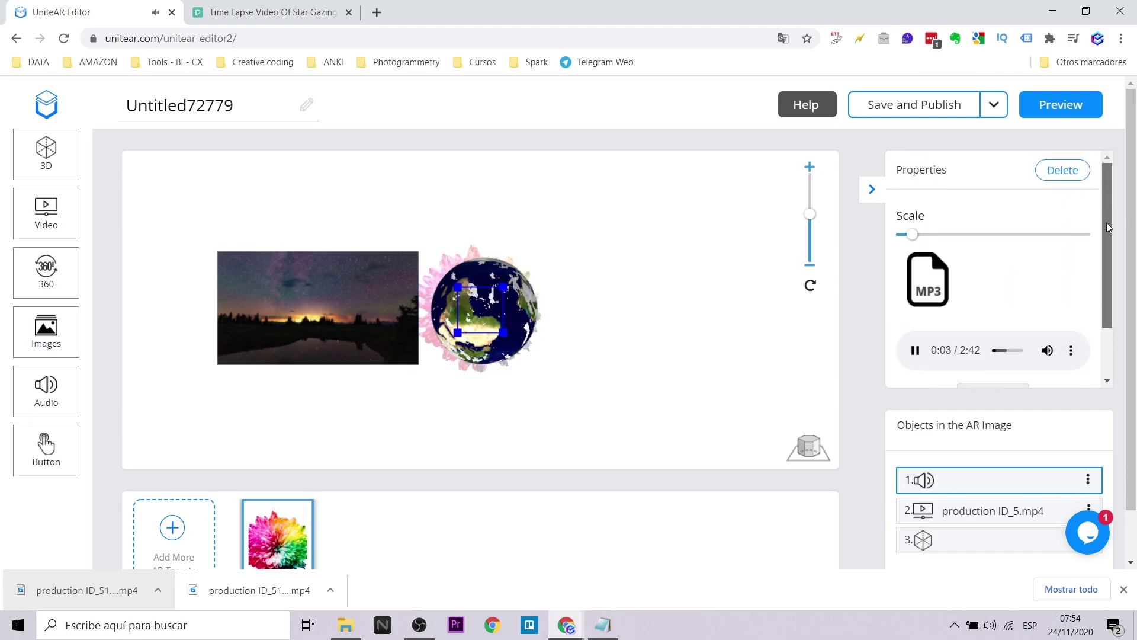
mouse_move(913, 232)
mouse_down()
mouse_move(969, 243)
mouse_move(934, 237)
mouse_move(912, 252)
mouse_up()
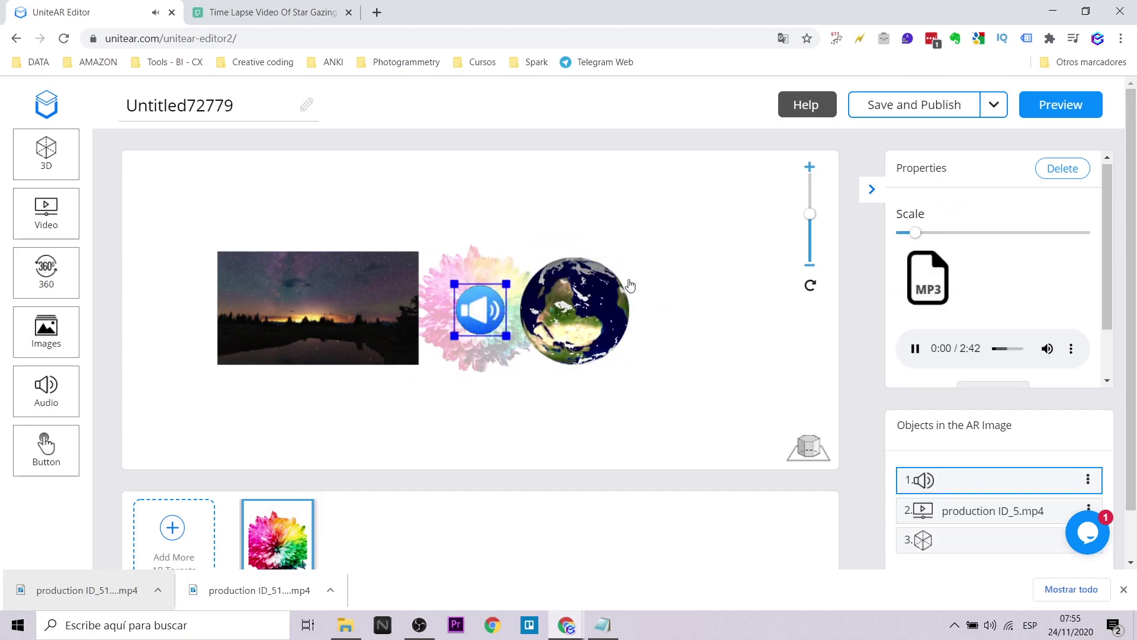
Move the audio icon to the video's upper-right corner and place the Earth model back over the flower
scroll(999, 280, down, 2)
drag(503, 292, 407, 247)
click(569, 301)
drag(542, 296, 489, 296)
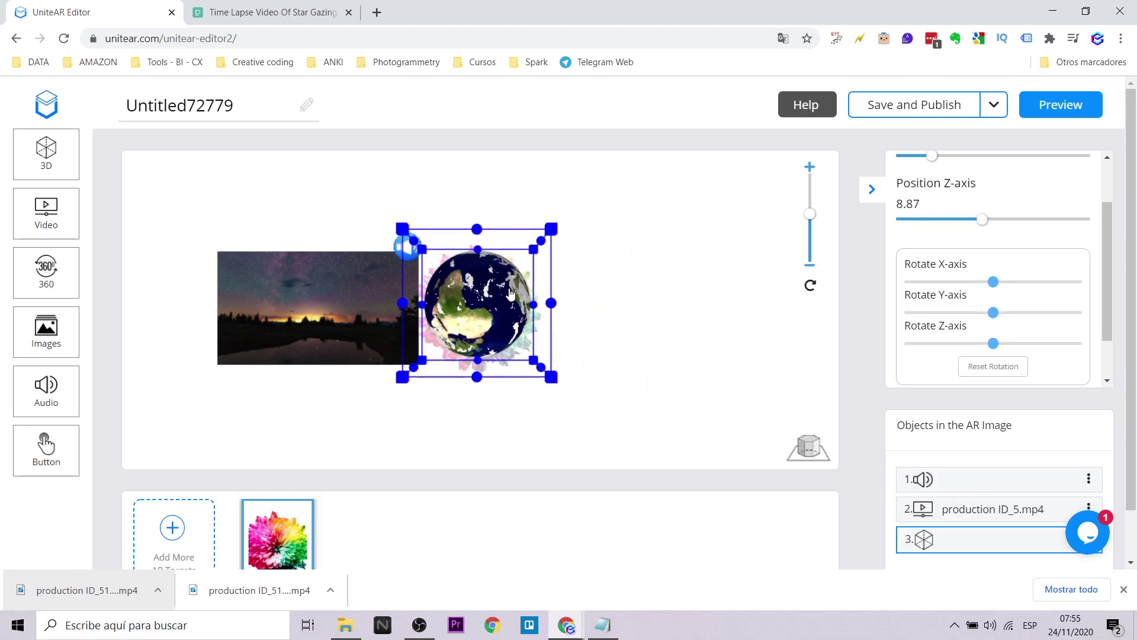
click(667, 294)
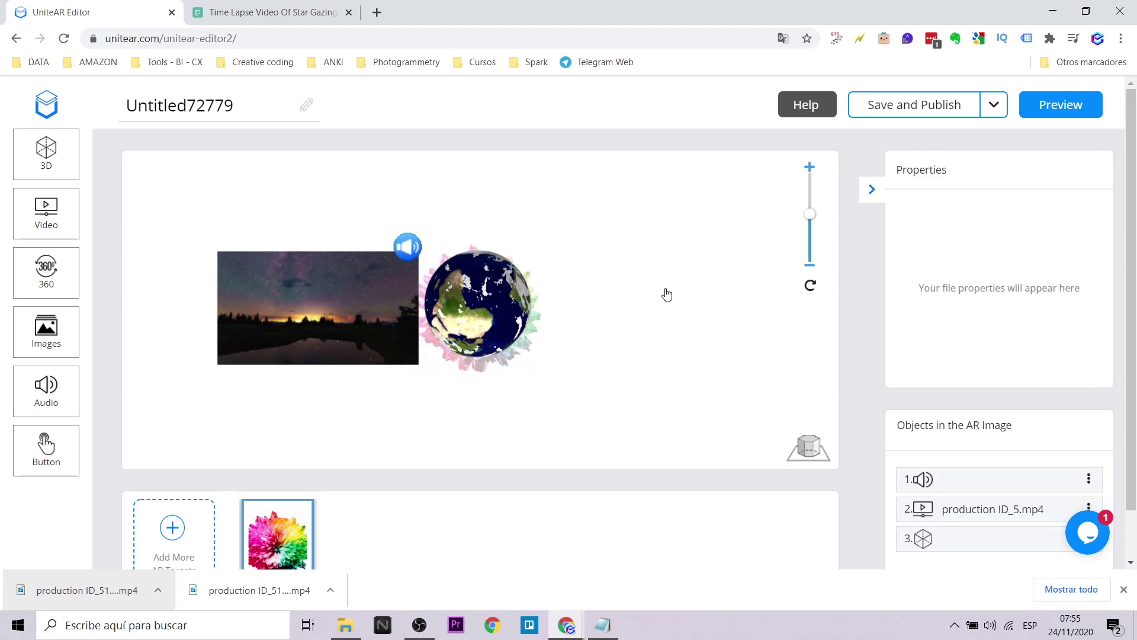
click(45, 450)
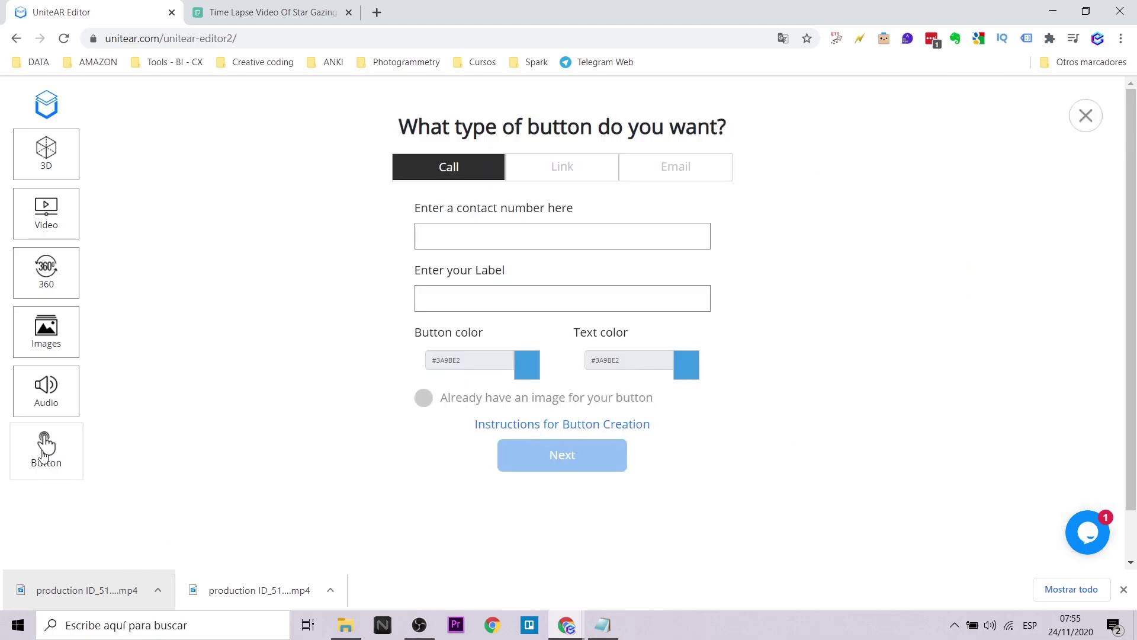
click(551, 167)
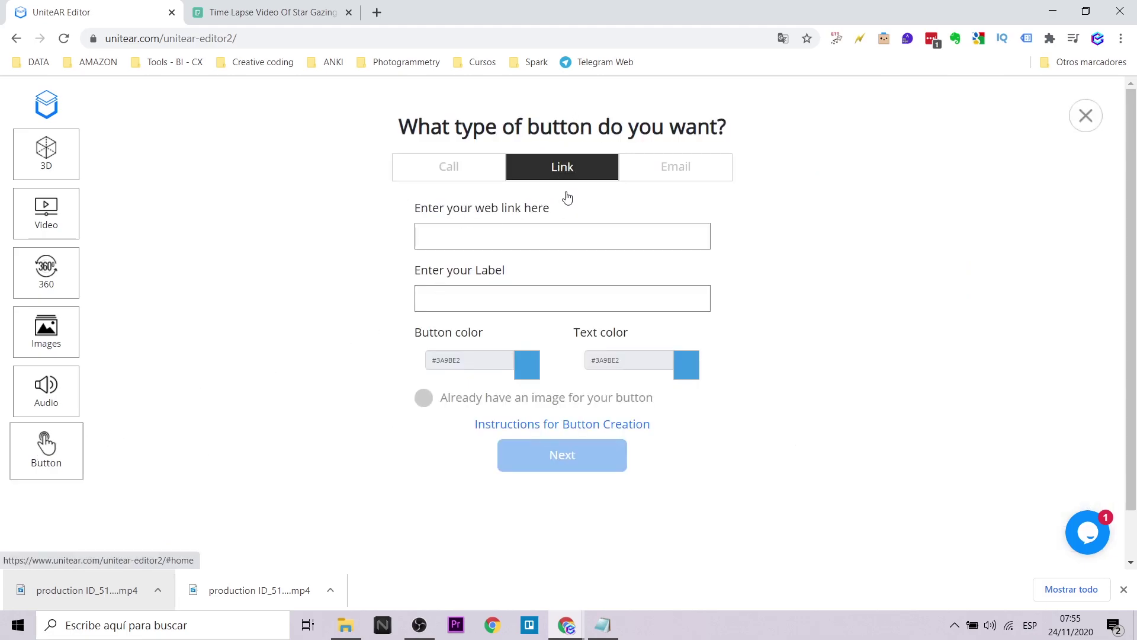
click(539, 238)
text(https://)
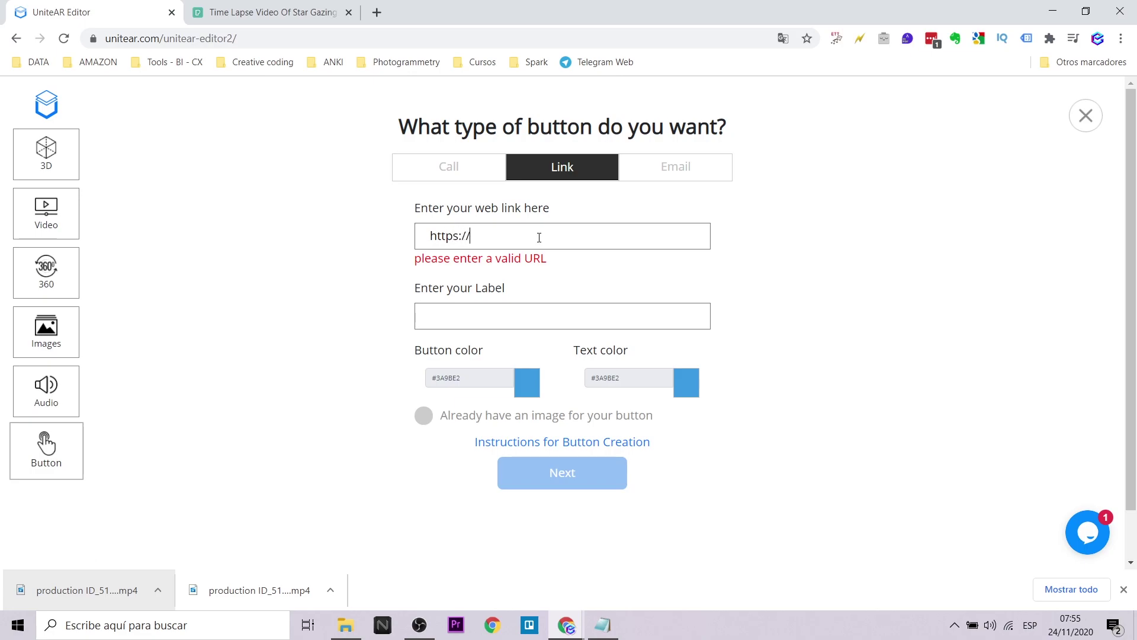
text(emiliusvgs.com)
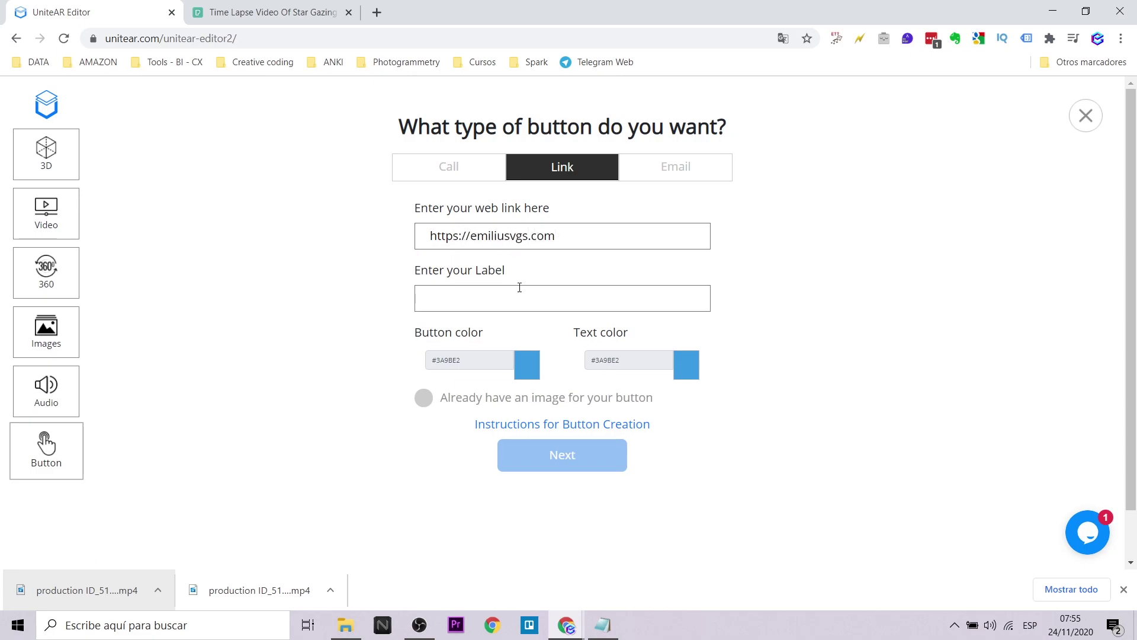
click(534, 286)
key(Caps_Lock)
text(Emili)
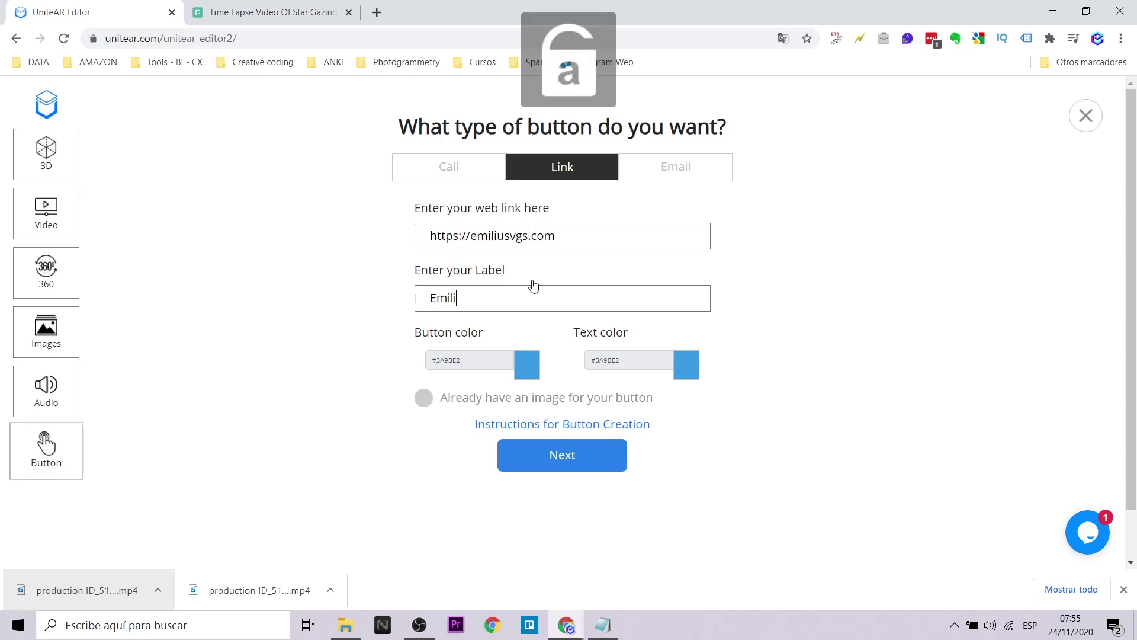
text(usvgs)
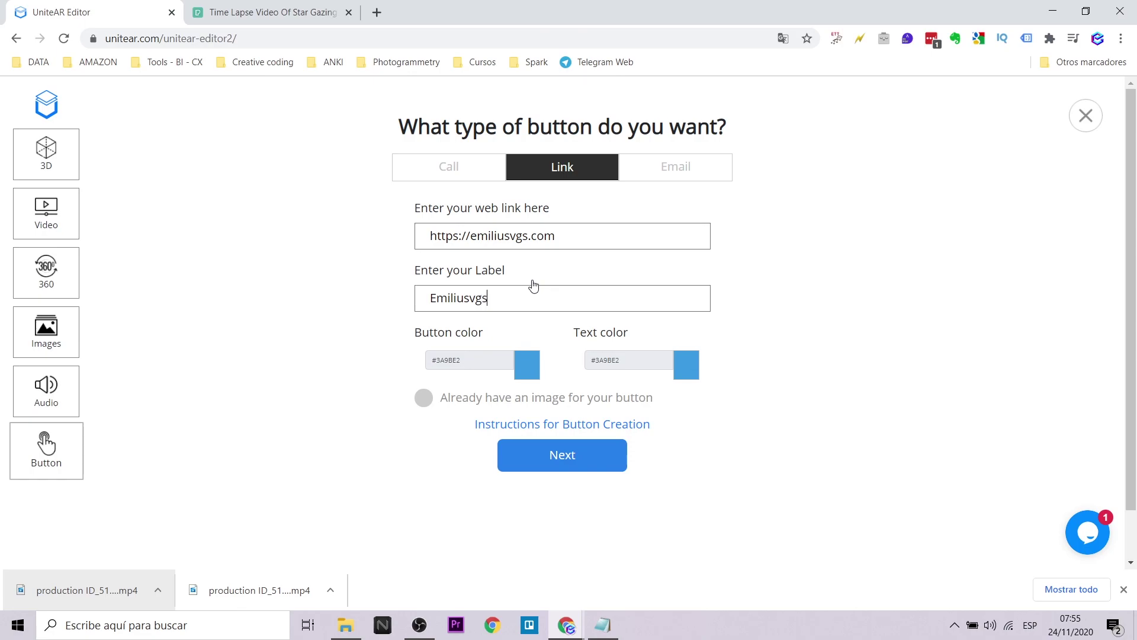
Set the button's text colour to white (#FFFFFF) and add the button to the scene
click(688, 367)
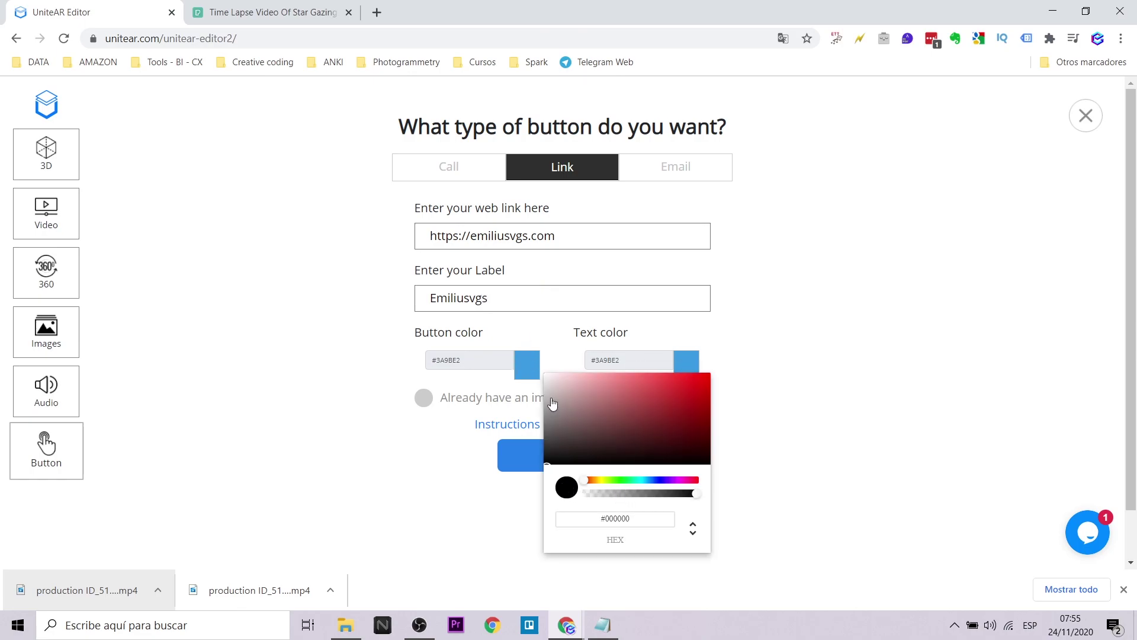
drag(553, 404, 546, 375)
click(540, 370)
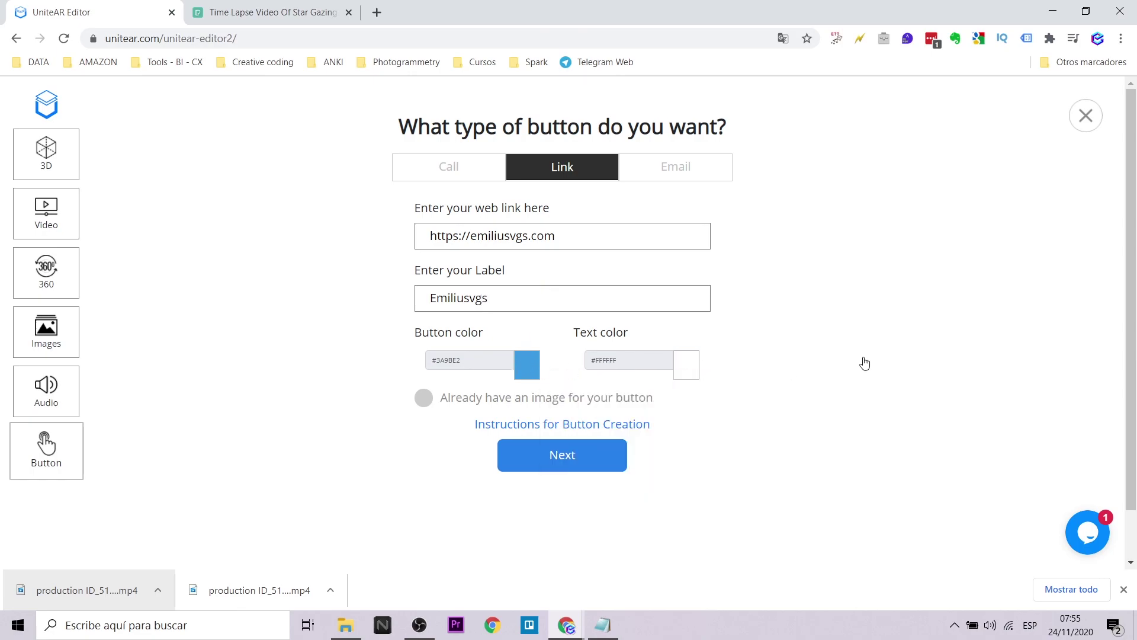
click(584, 465)
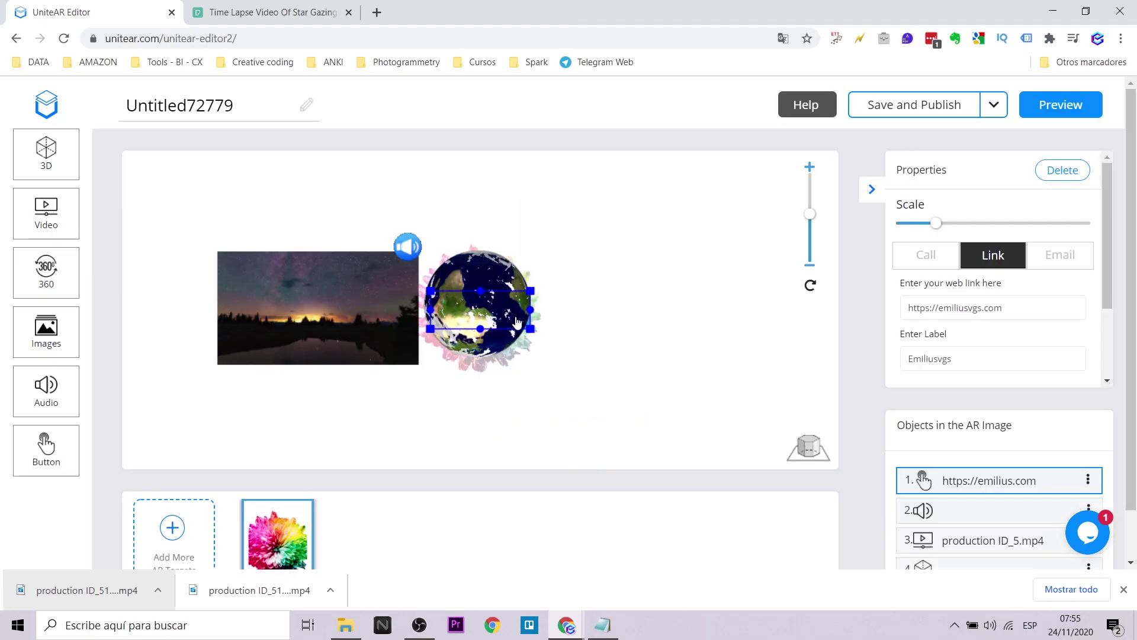
Place the Emiliusvgs button just right of the flower and move the Earth model back over the flower
click(617, 319)
drag(504, 316, 759, 317)
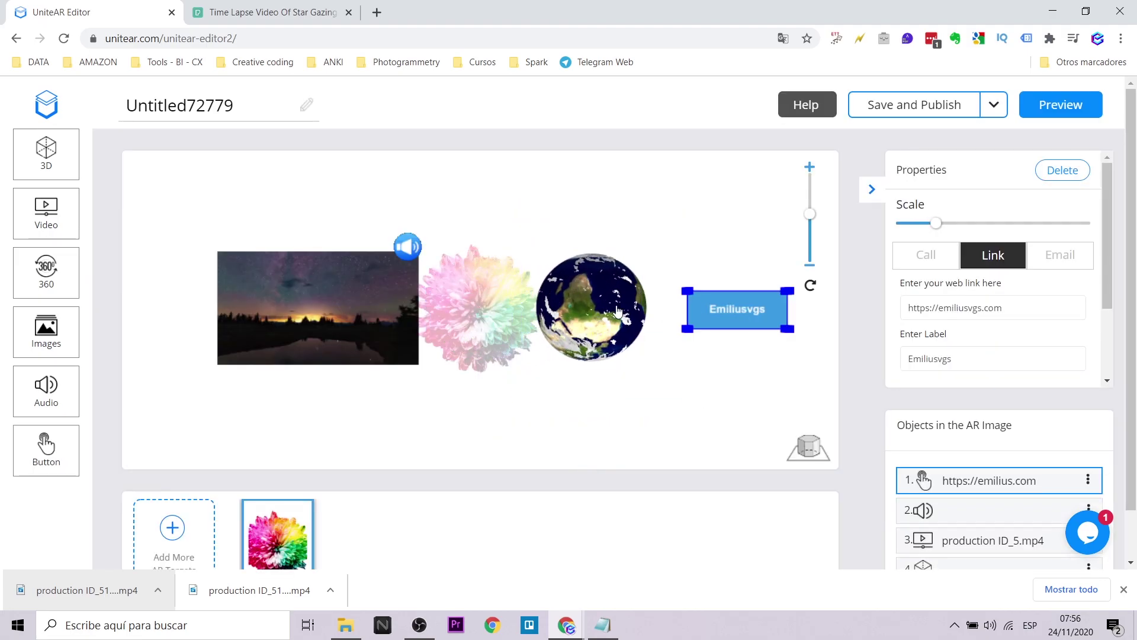
drag(593, 315, 487, 315)
drag(717, 314, 587, 310)
click(668, 368)
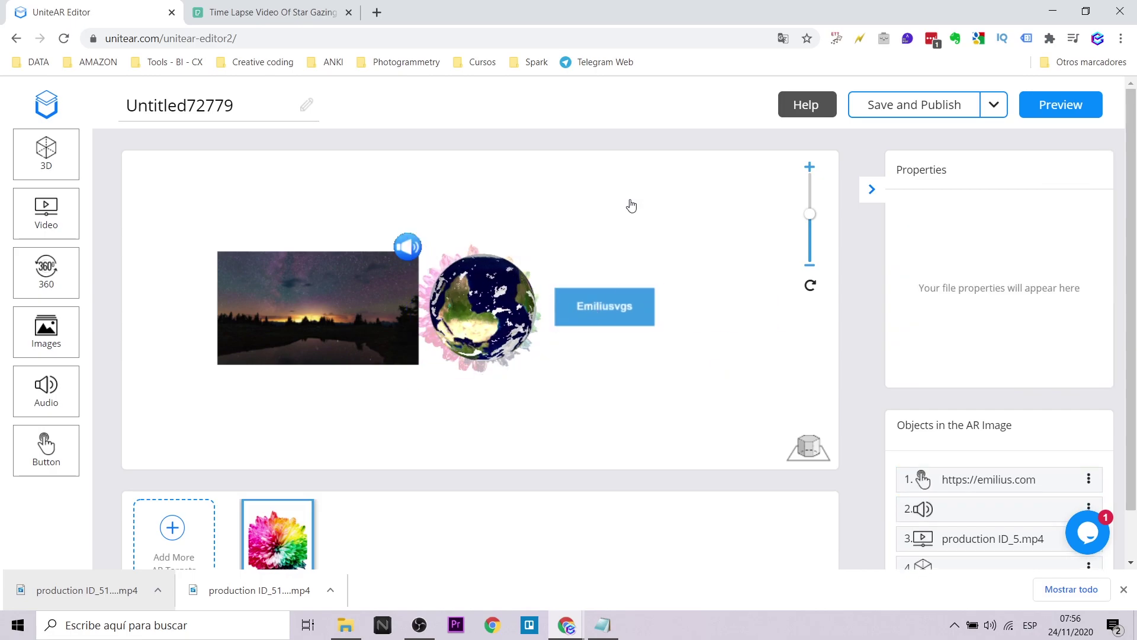
Save and publish the image-based AR project and open its preview
click(919, 115)
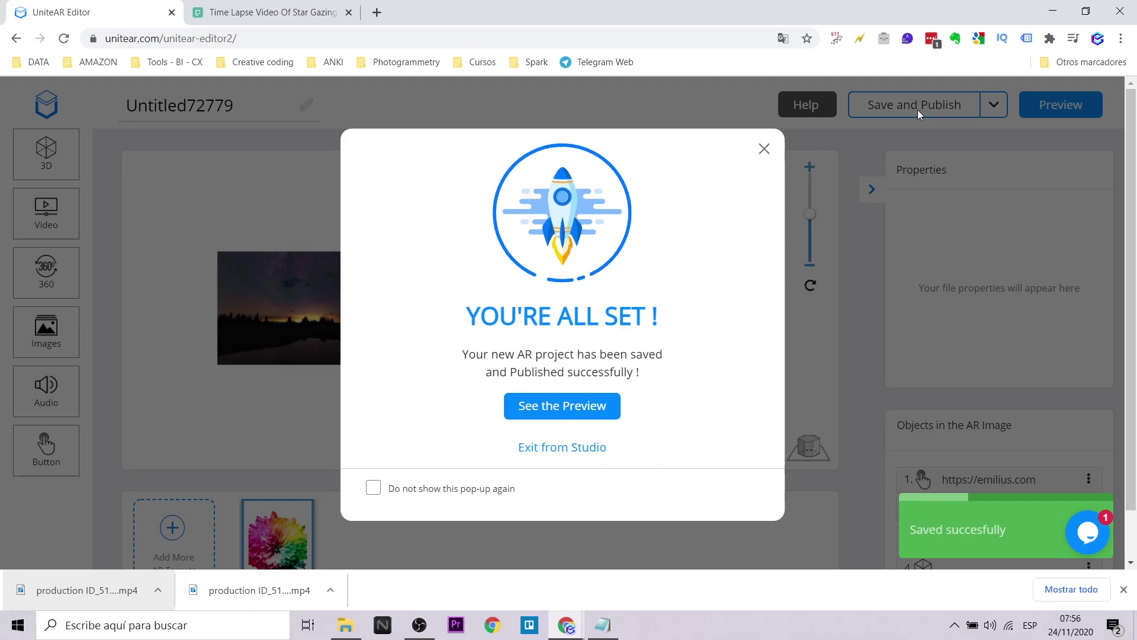
click(596, 411)
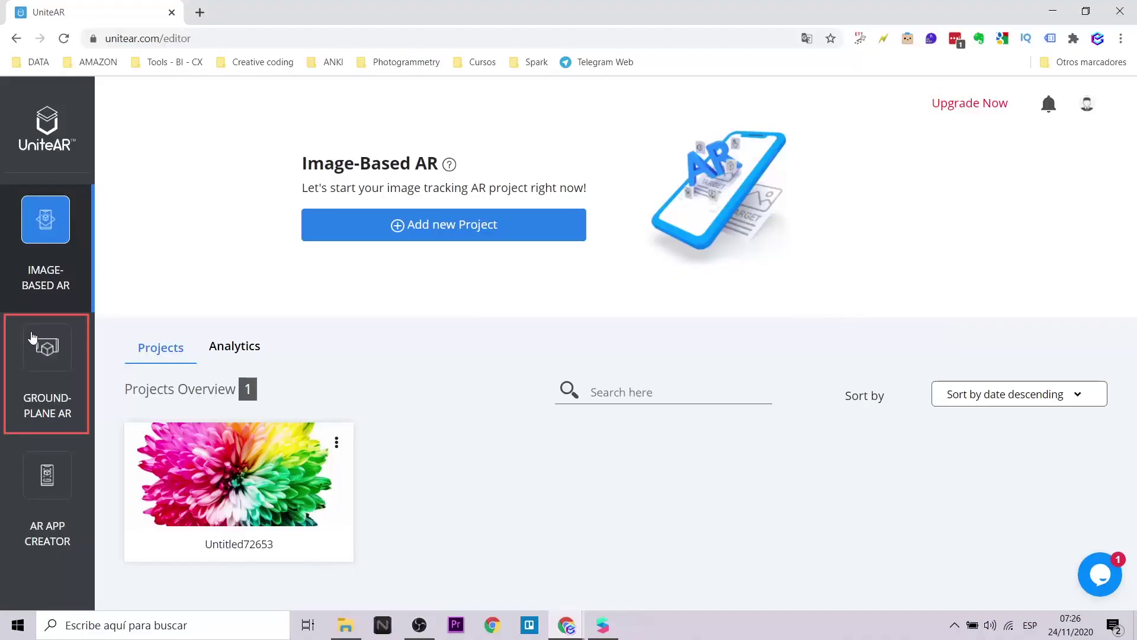
Create a new Ground-Plane AR project, dismiss the introductory tutorial, and name the project "demo Emiliusvgs"
click(34, 339)
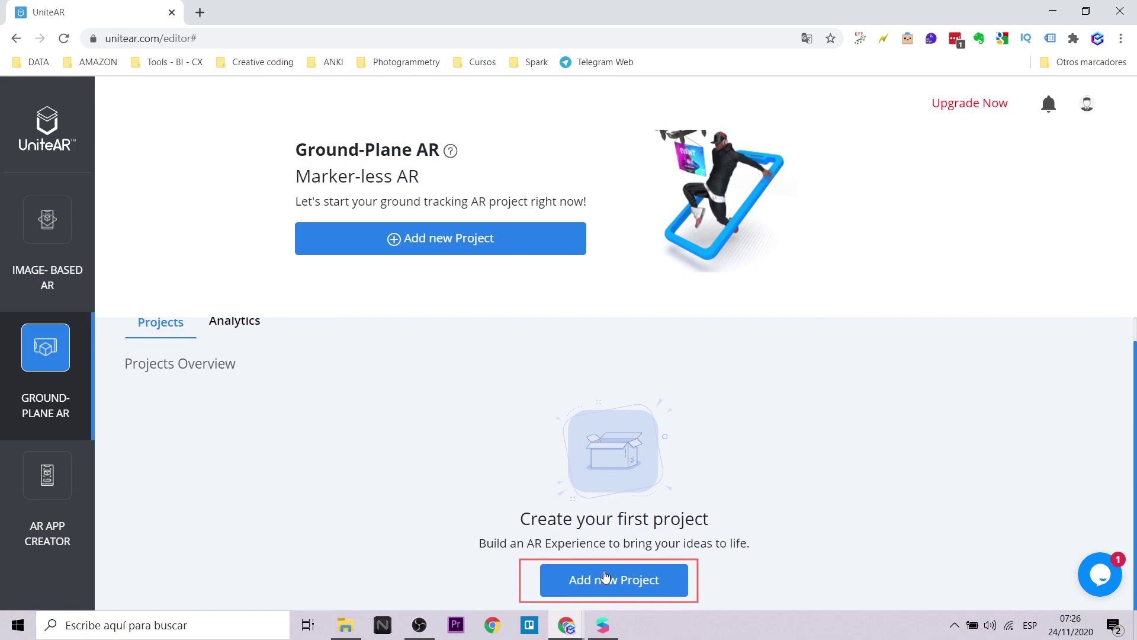
click(607, 577)
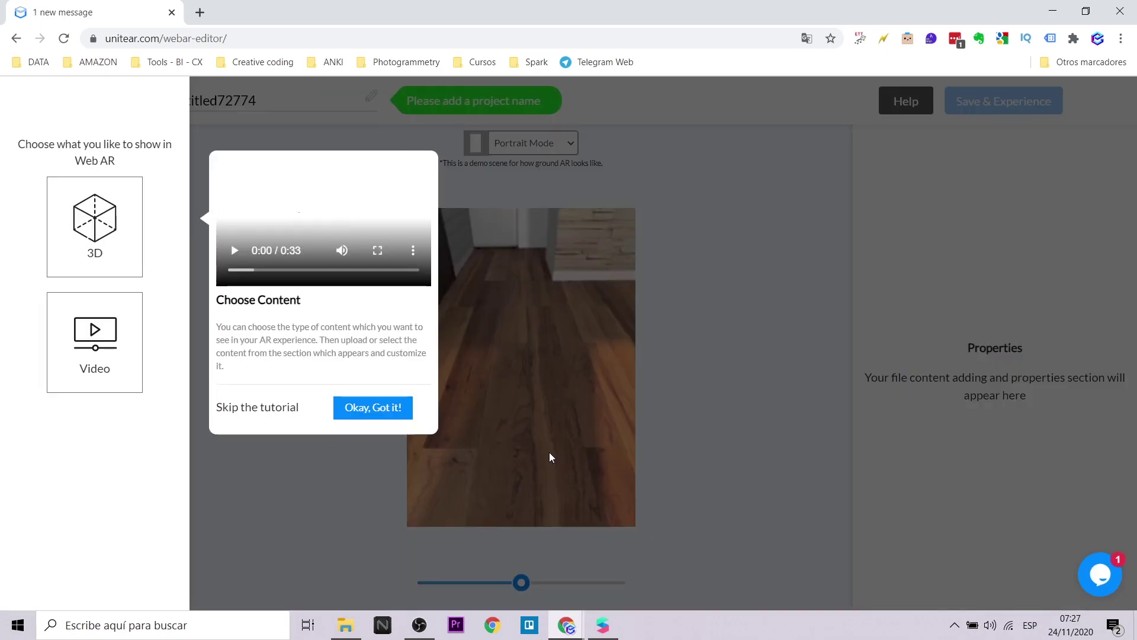
click(389, 410)
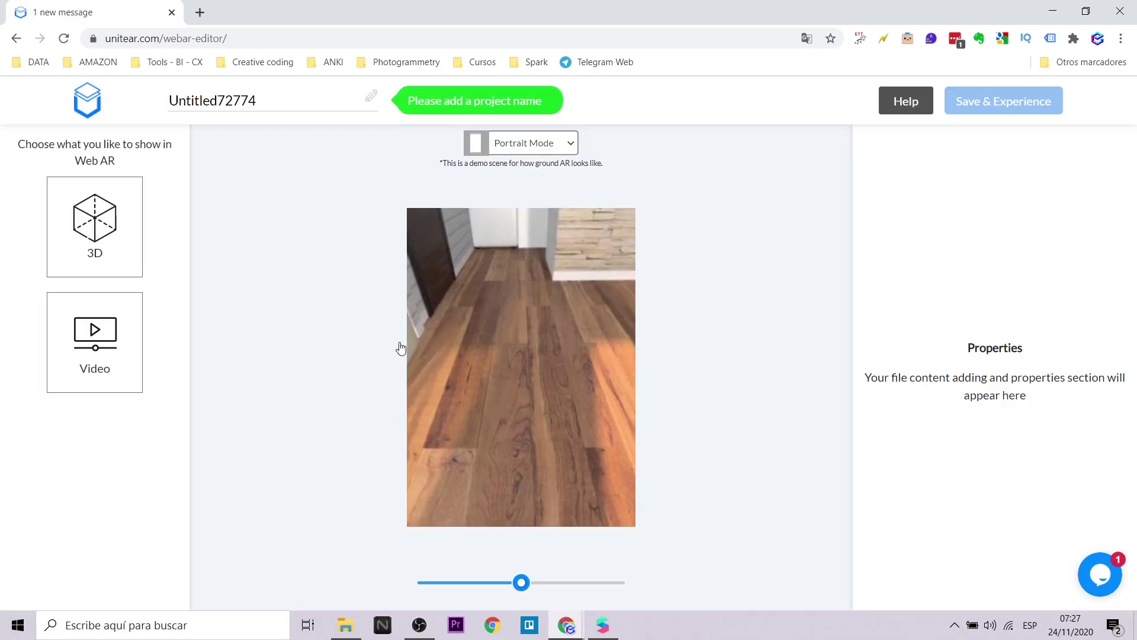
double_click(255, 101)
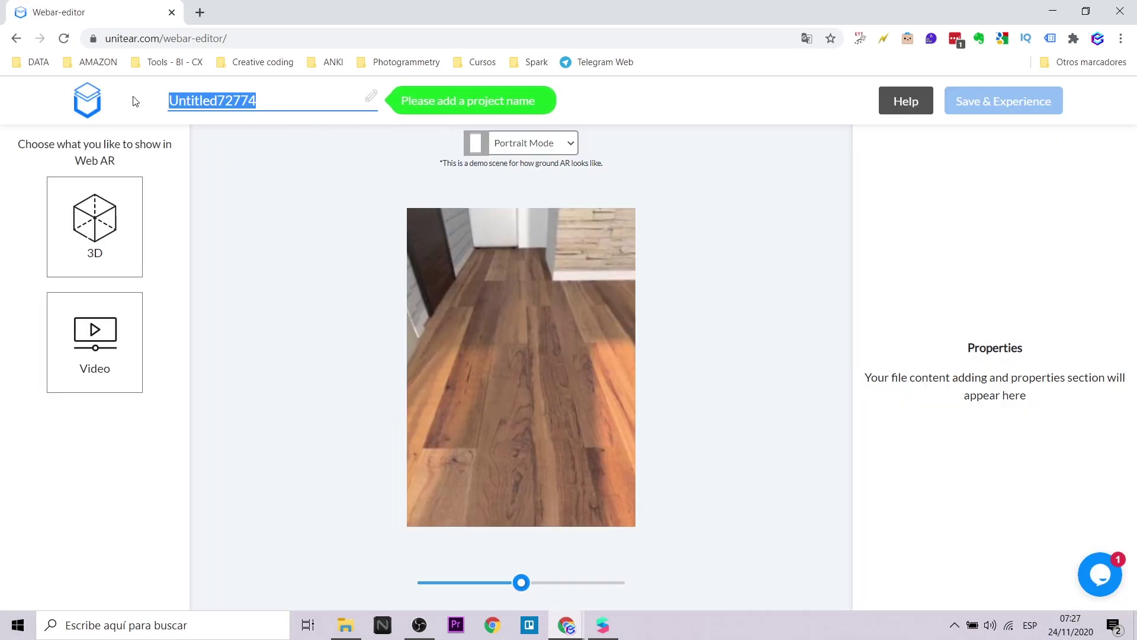
text(demo Emiliusvgs)
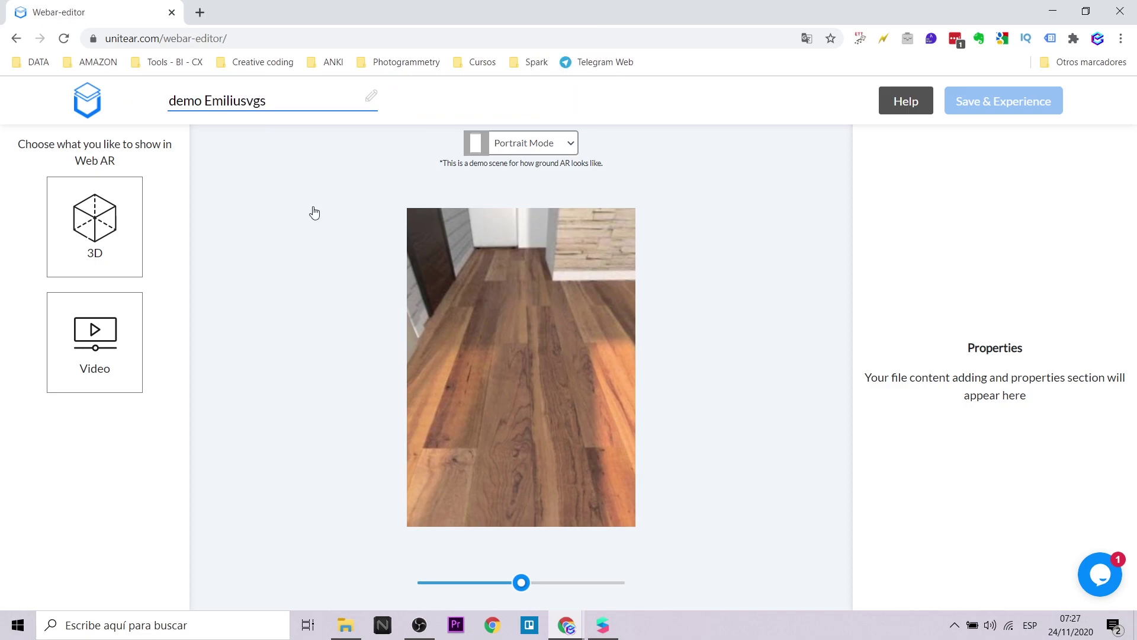
Try Landscape Mode for the ground AR demo scene and return it to Portrait Mode
click(508, 148)
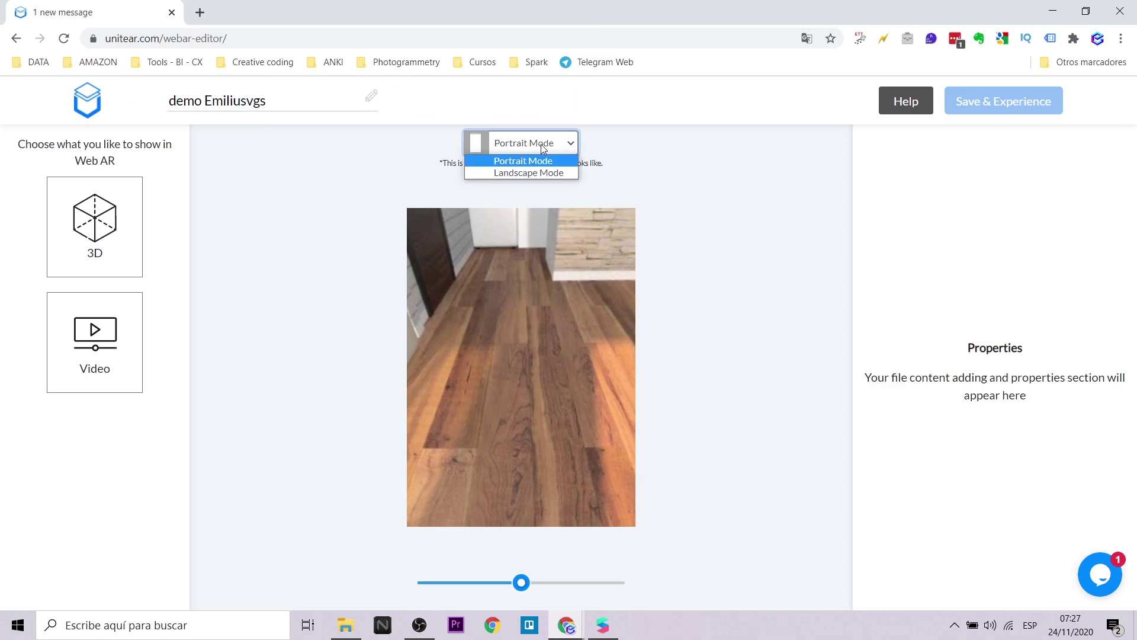
click(542, 172)
click(550, 149)
click(539, 158)
mouse_move(520, 585)
mouse_down()
mouse_move(622, 586)
mouse_move(414, 584)
mouse_move(537, 584)
mouse_move(522, 583)
mouse_up()
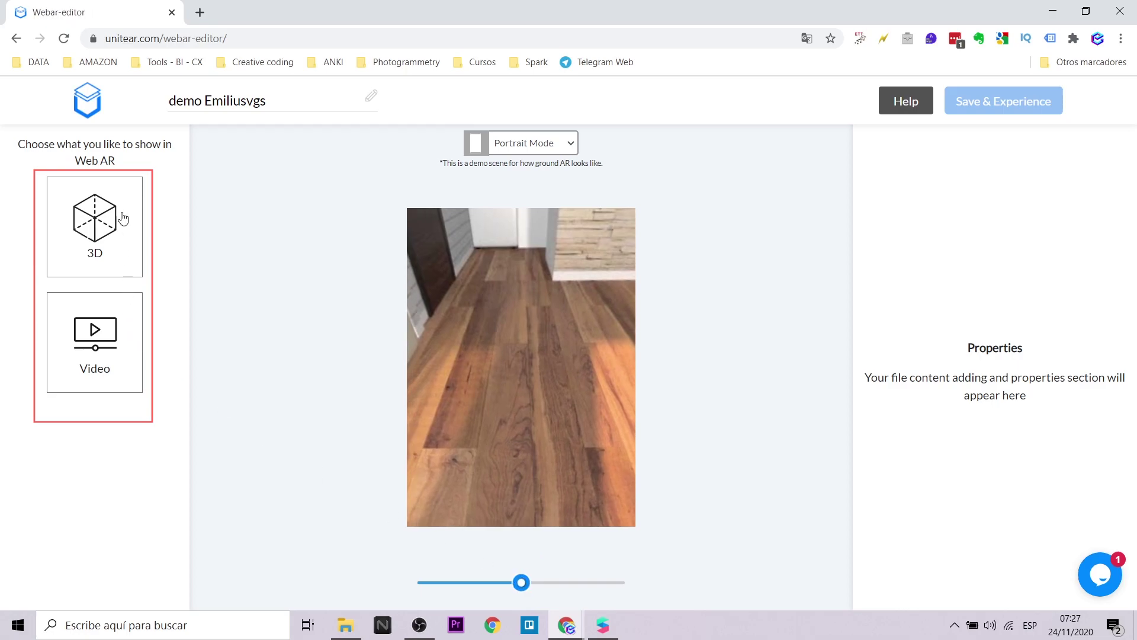
Add the Avocado model from the 3D content library to the ground scene and dismiss the tutorial tips
click(103, 232)
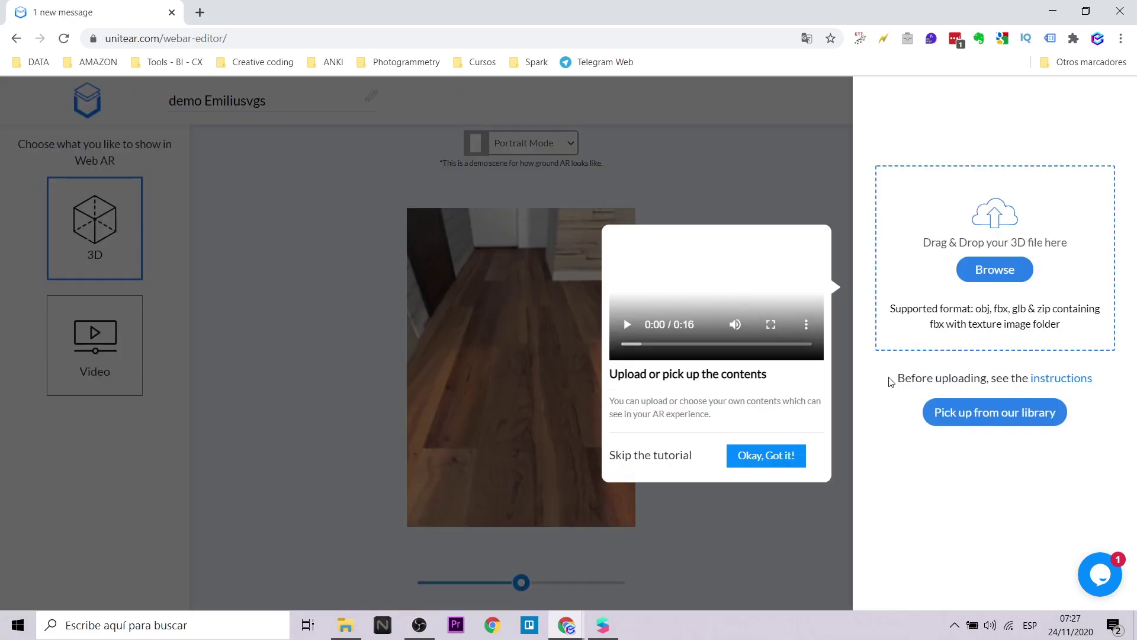
click(766, 455)
click(995, 412)
scroll(705, 370, down, 6)
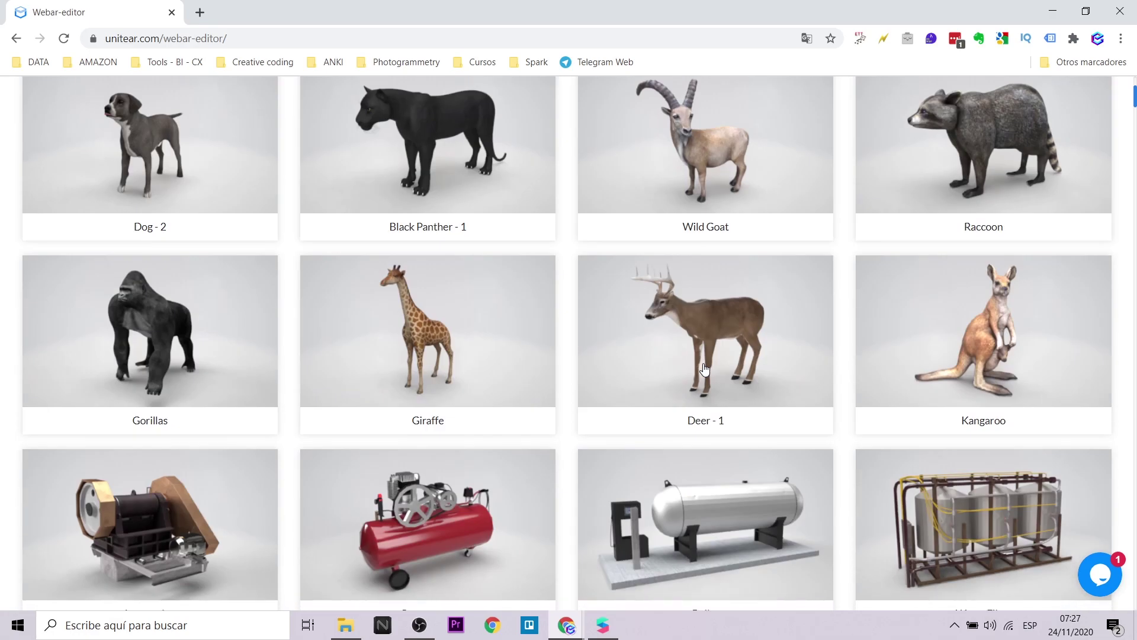
scroll(705, 369, down, 20)
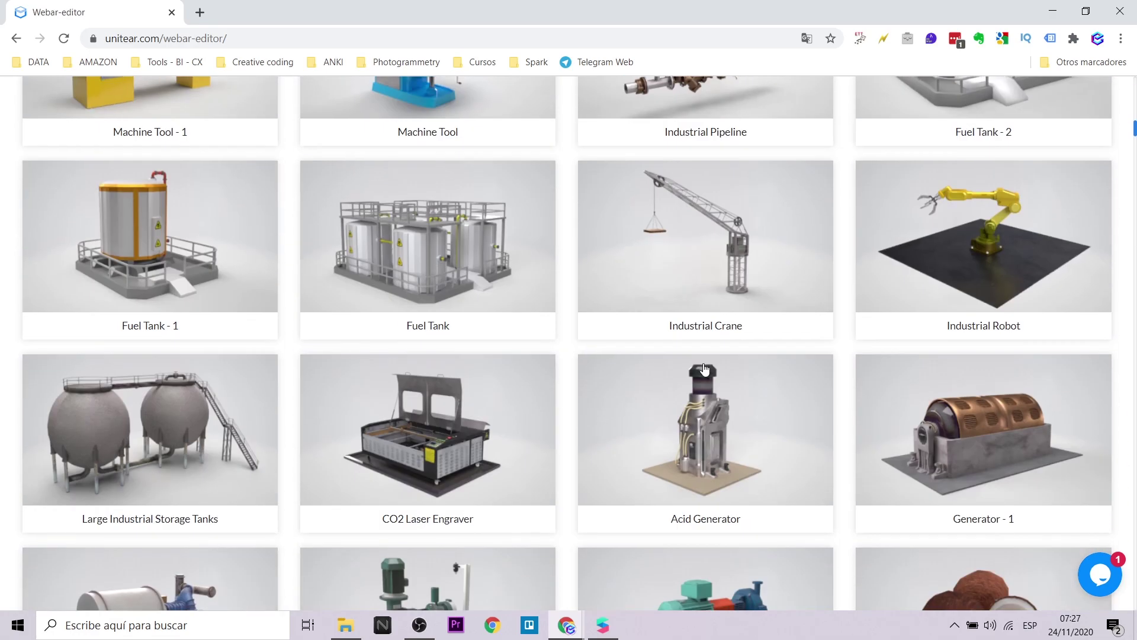
scroll(705, 369, down, 20)
scroll(702, 364, up, 20)
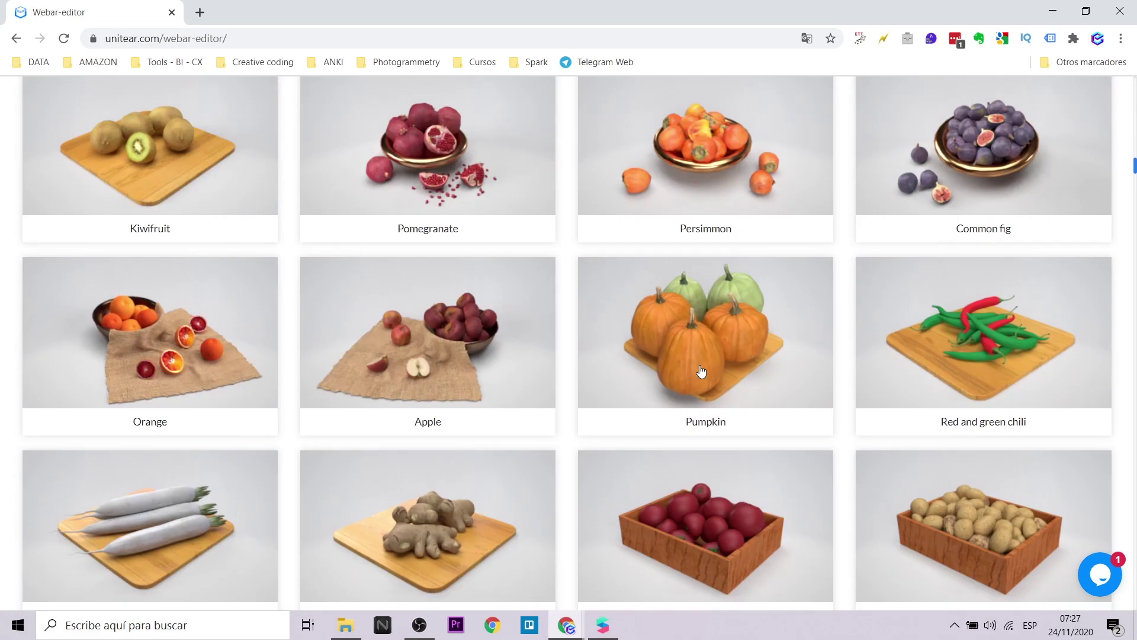
scroll(702, 371, up, 9)
scroll(713, 371, down, 20)
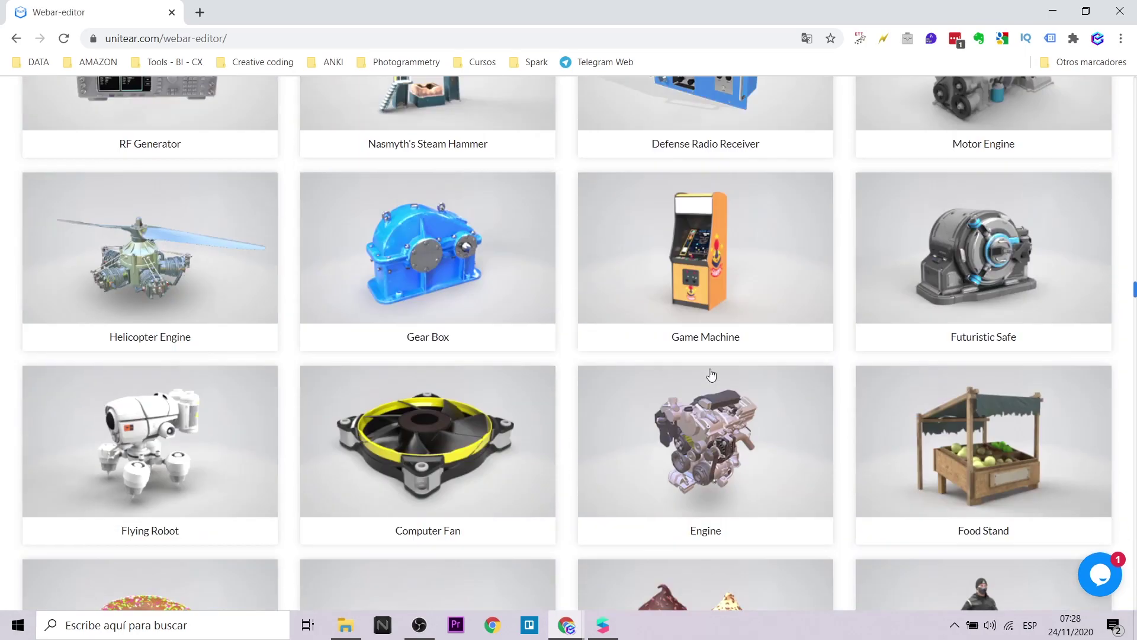
scroll(712, 373, up, 20)
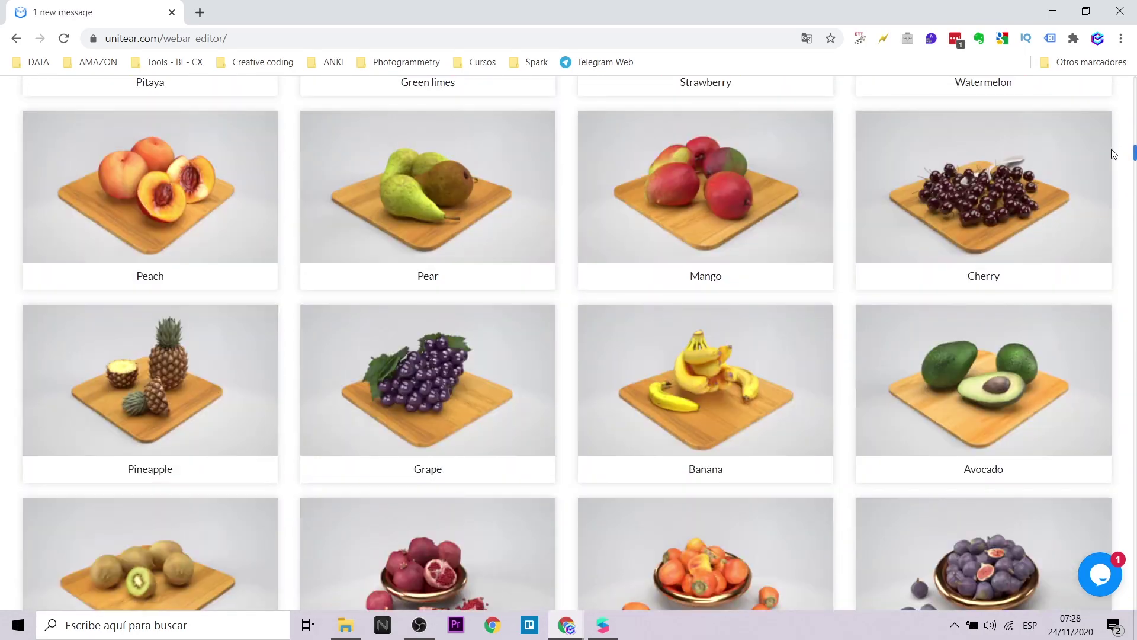
click(972, 386)
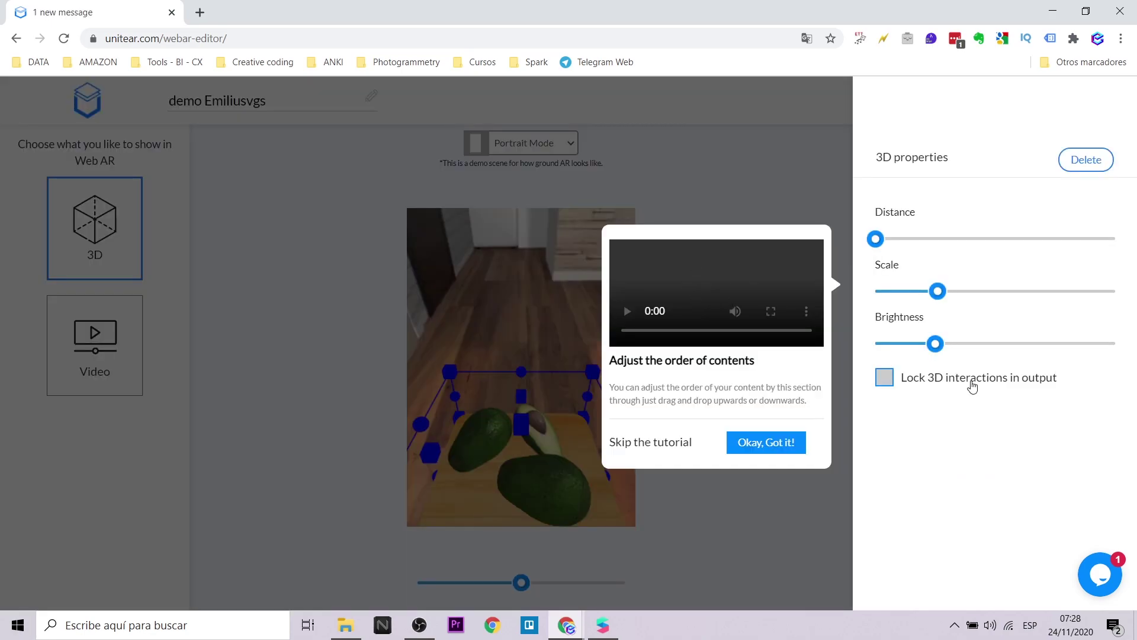
click(770, 446)
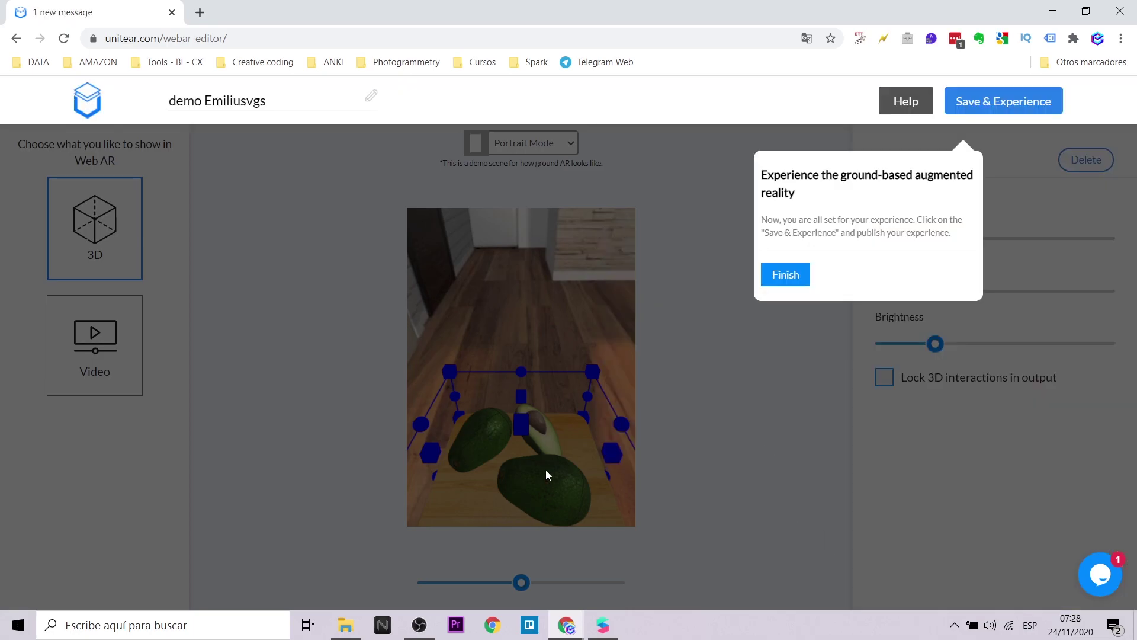
click(786, 276)
Move the avocado model farther back on the floor and rotate it so the halved avocado sits at the front
drag(504, 464, 498, 426)
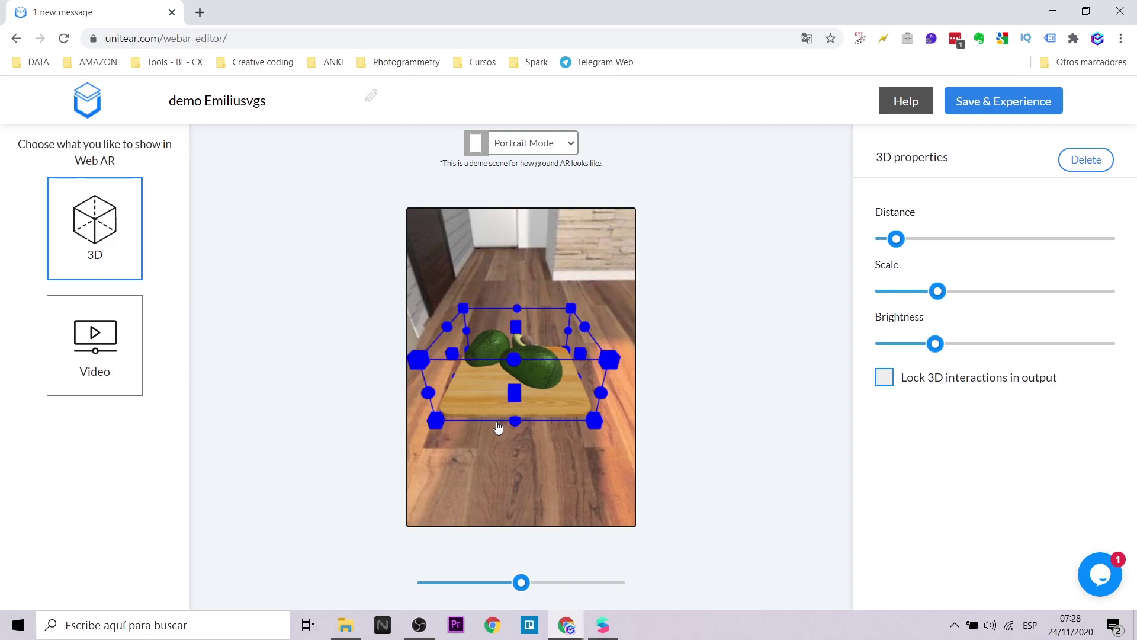
drag(514, 359, 524, 399)
drag(600, 394, 420, 396)
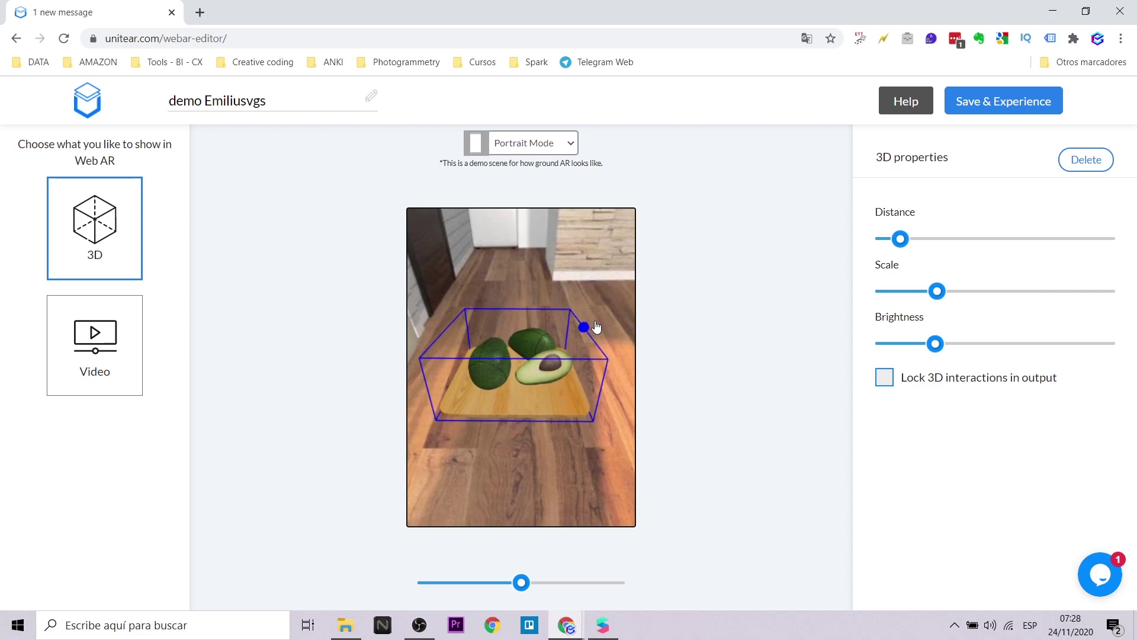
Fine-tune the avocado model's distance, scale and brightness, and shift it slightly farther back on the floor
mouse_move(900, 240)
mouse_down()
mouse_move(966, 237)
mouse_move(902, 238)
mouse_up()
mouse_move(938, 290)
mouse_down()
mouse_move(1074, 290)
mouse_move(920, 290)
mouse_move(939, 296)
mouse_up()
mouse_move(936, 345)
mouse_down()
mouse_move(1101, 343)
mouse_move(929, 343)
mouse_move(940, 336)
mouse_up()
drag(542, 391, 539, 369)
Check the video upload options, save and publish the ground-plane project, and open its QR code
click(85, 348)
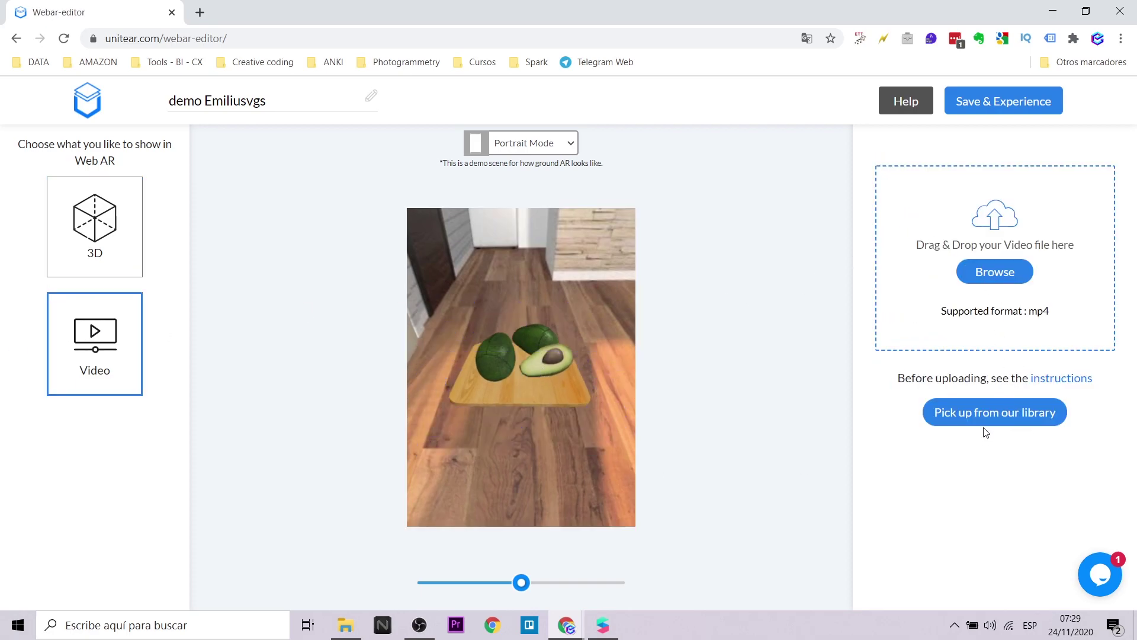
click(83, 242)
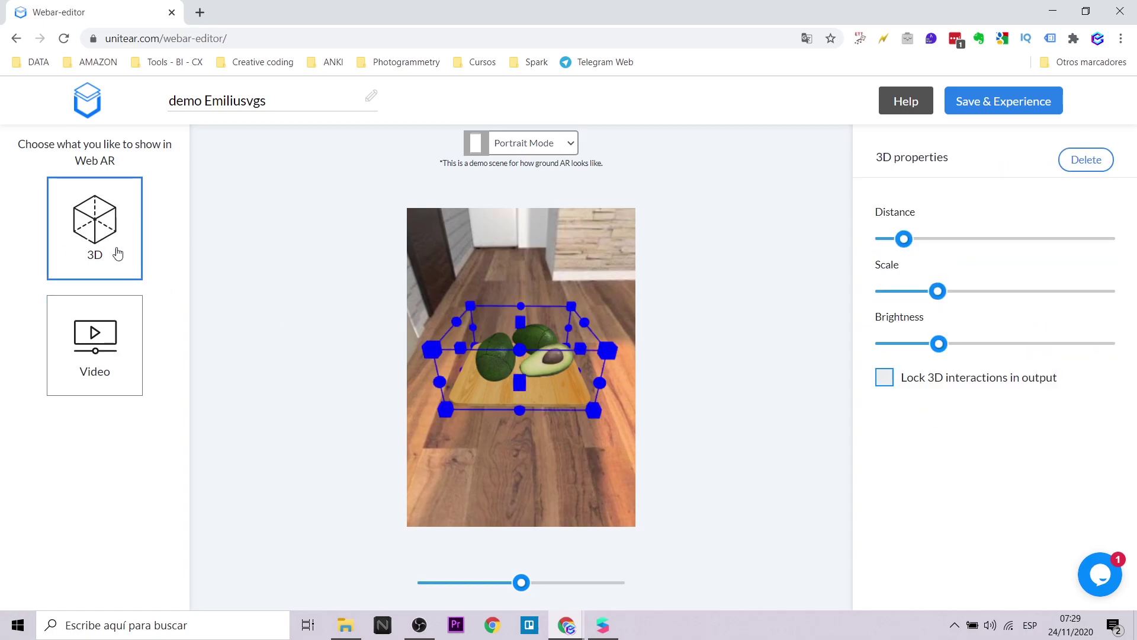
click(1005, 113)
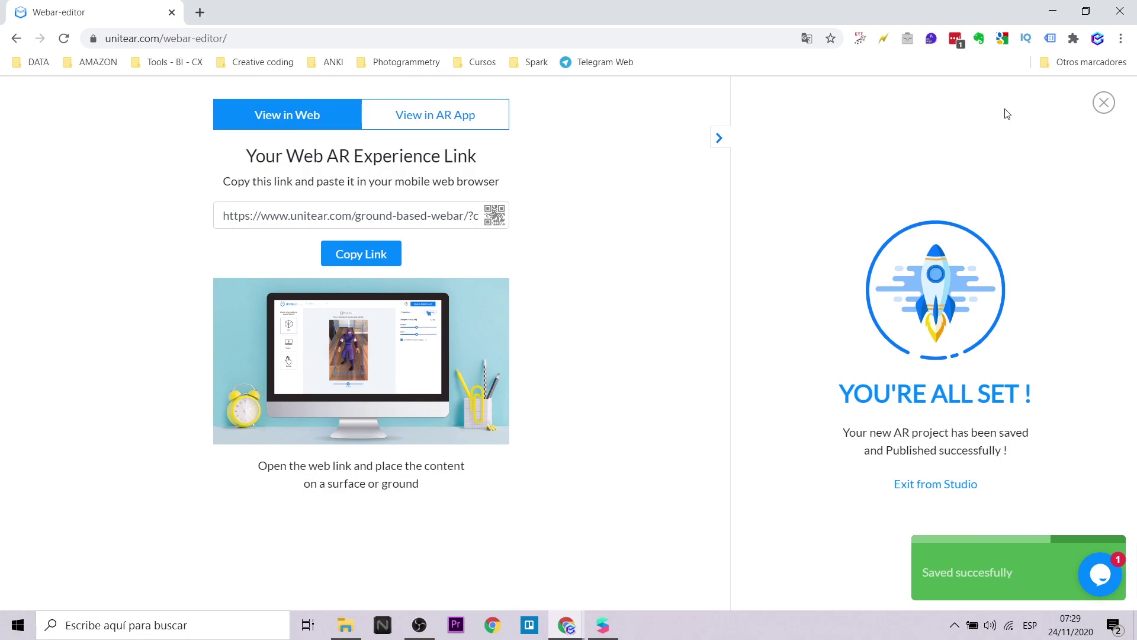
click(500, 215)
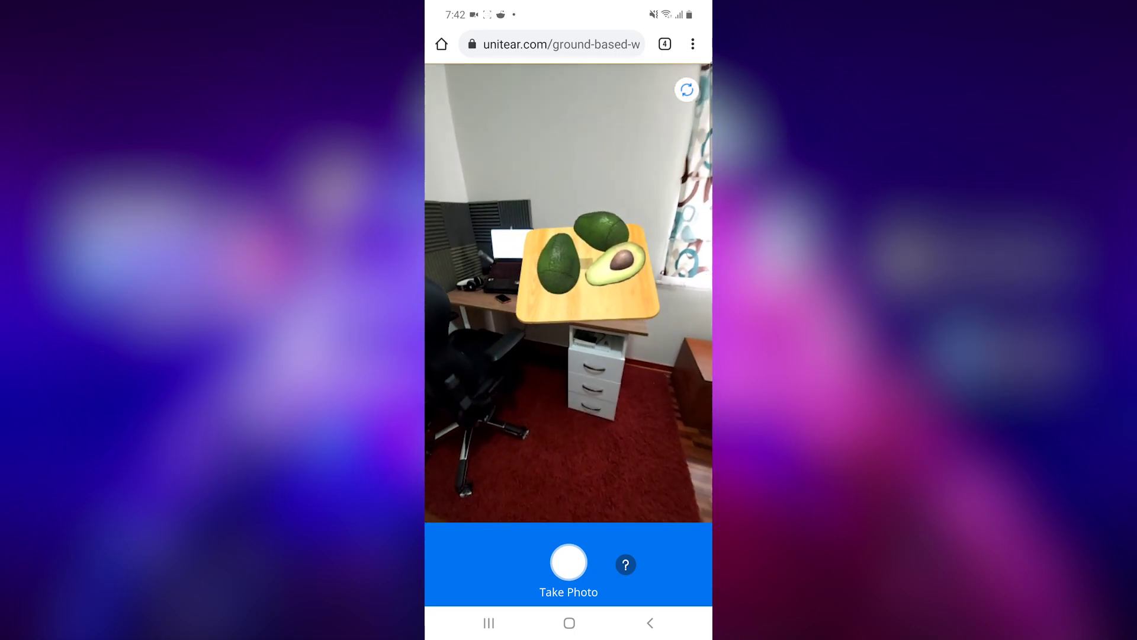
Name the new AR app "emiliusvgsdemo", crop the flower image as its icon, and start creating the app
click(409, 334)
text(EMIL)
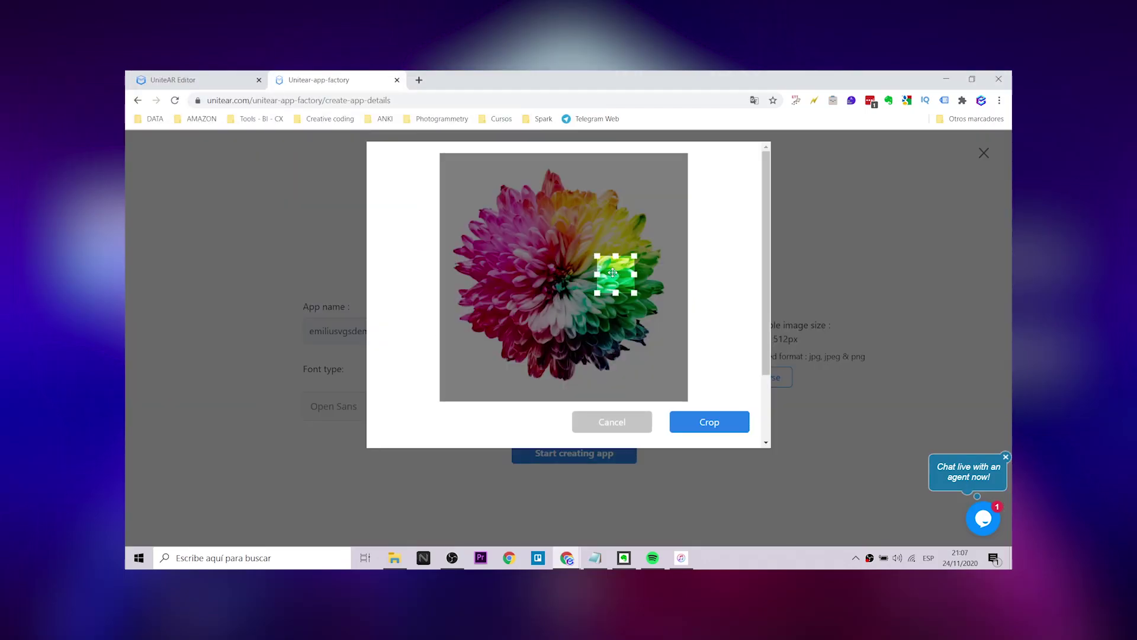
click(728, 427)
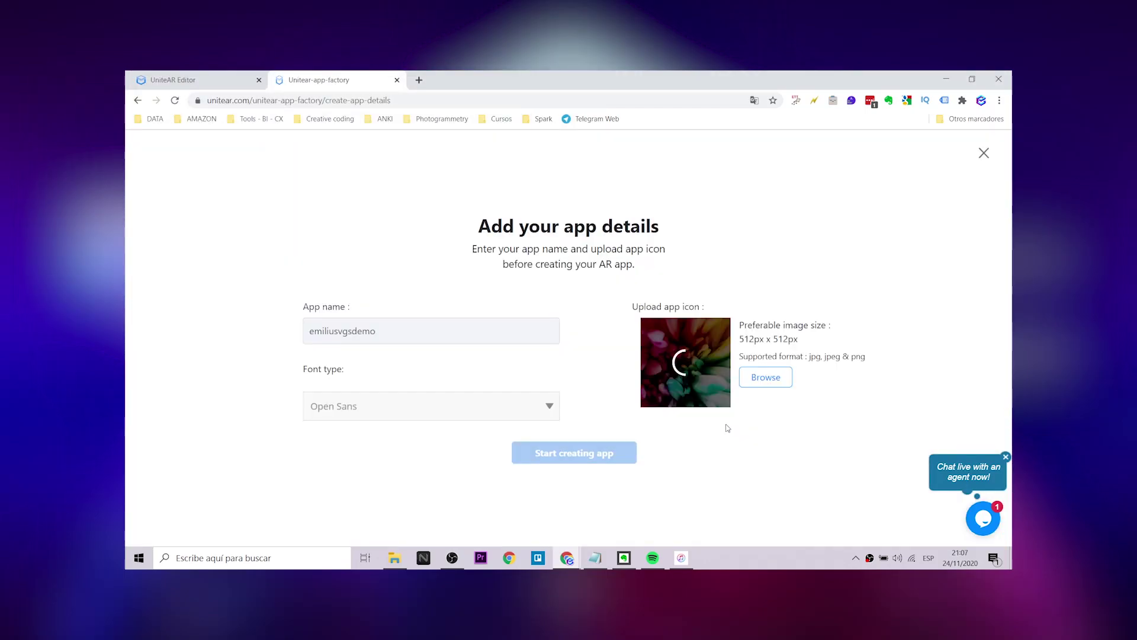
click(582, 454)
Adjust the app logo's size and add the text "World AR" along with it, tuning the font size
drag(618, 318, 636, 318)
click(484, 360)
scroll(551, 362, down, 1)
drag(563, 358, 468, 351)
key(Caps_Lock)
text(WORLD AR)
key(BackSpace)
key(BackSpace)
key(BackSpace)
key(BackSpace)
key(BackSpace)
key(BackSpace)
key(BackSpace)
text(orld AR)
drag(834, 355, 837, 356)
Try a plain background colour for the logo screen and set it to use a background image
scroll(823, 367, down, 2)
click(493, 389)
click(598, 389)
click(684, 481)
click(664, 442)
drag(664, 394, 640, 358)
click(524, 396)
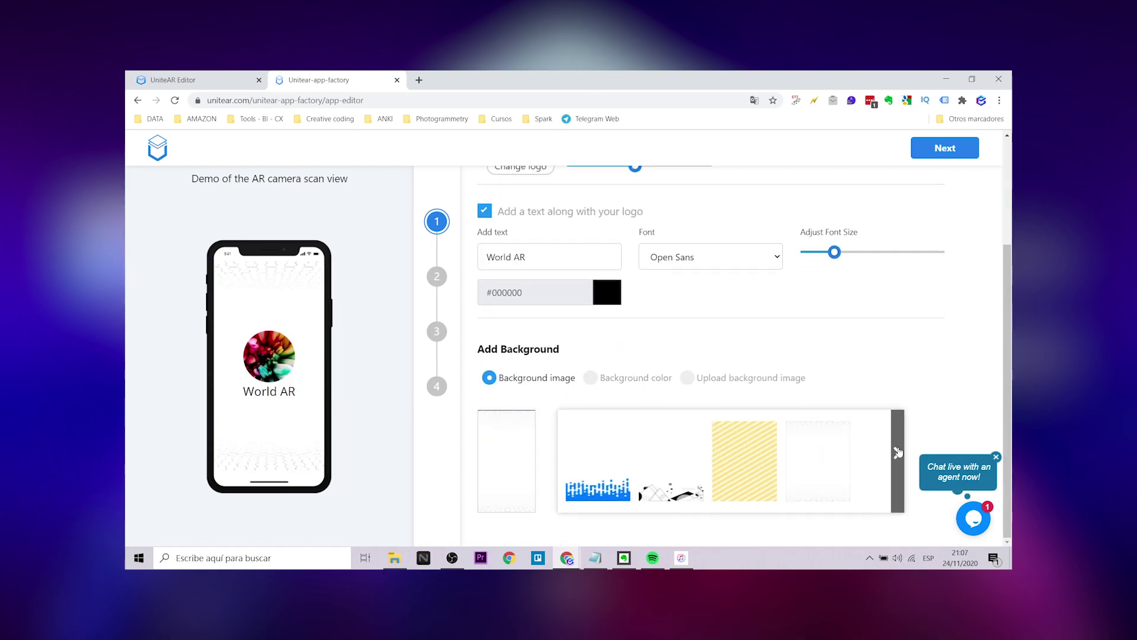
On the image scanning page, choose the round blue dotted scan button icon and the second AR gallery icon
click(945, 148)
click(783, 374)
click(509, 373)
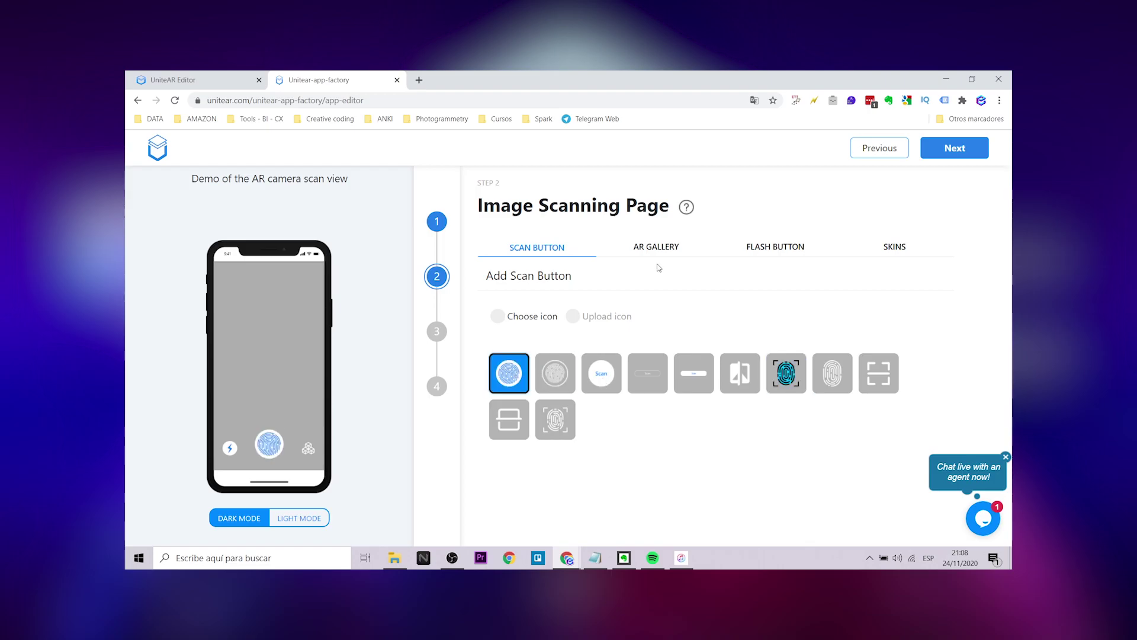
click(656, 247)
click(555, 427)
Give the flash button a torch icon and apply a frame skin to the scanning view
click(775, 247)
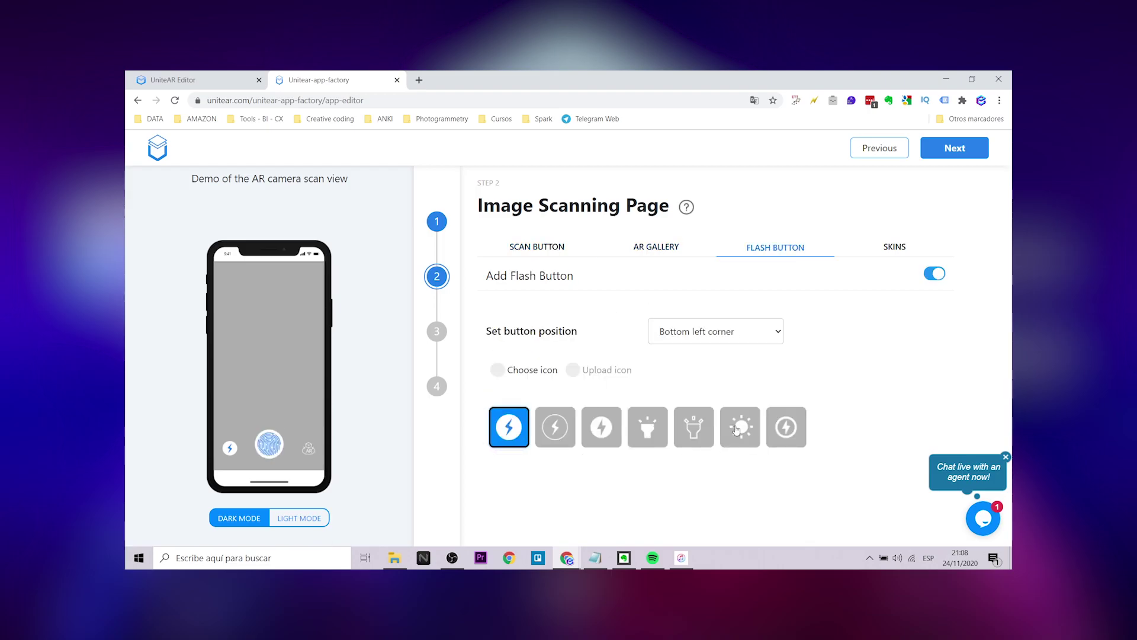
click(896, 248)
click(668, 387)
Enable the app's side menu and add a new menu page named "menu"
click(946, 148)
click(915, 201)
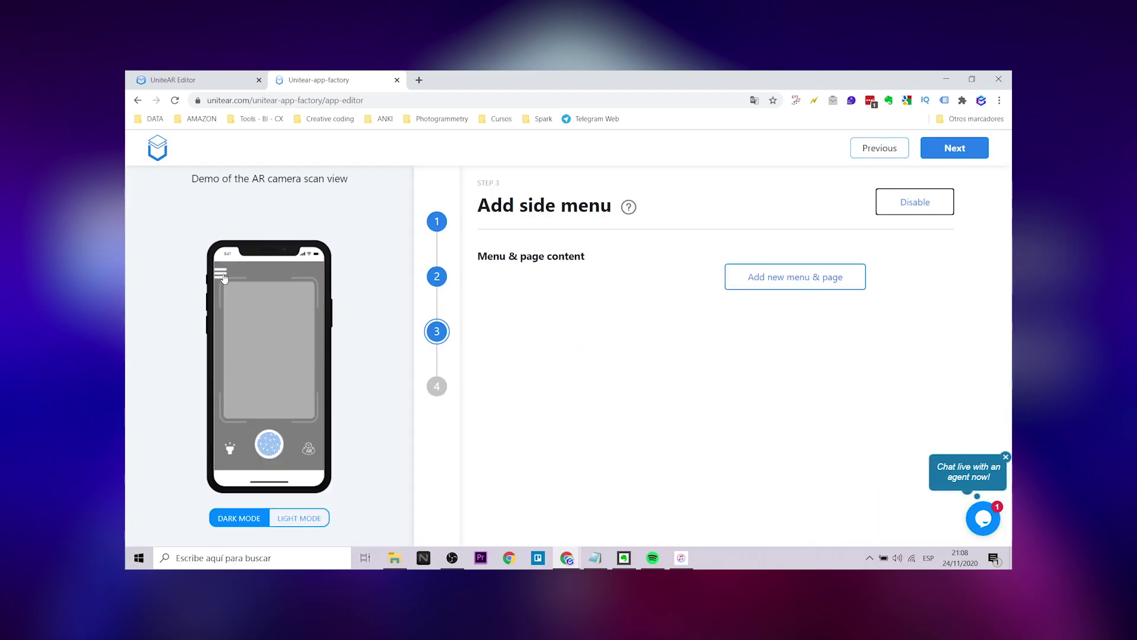
click(796, 276)
text(menu)
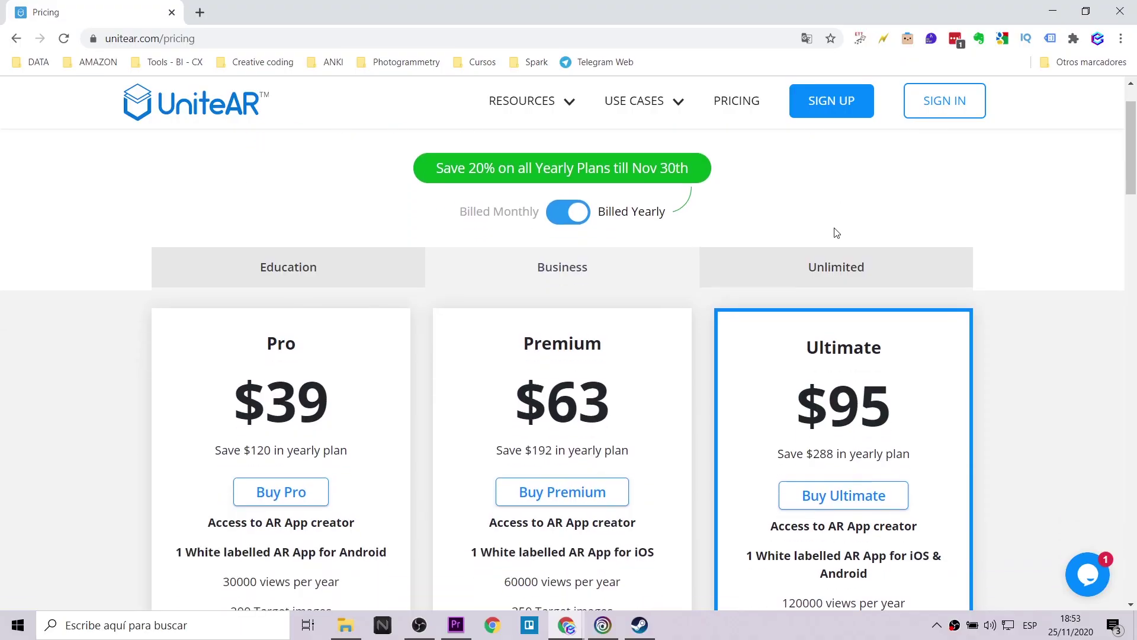
Review the Business, Education and Unlimited yearly plans and their included features on the pricing page
scroll(939, 235, down, 2)
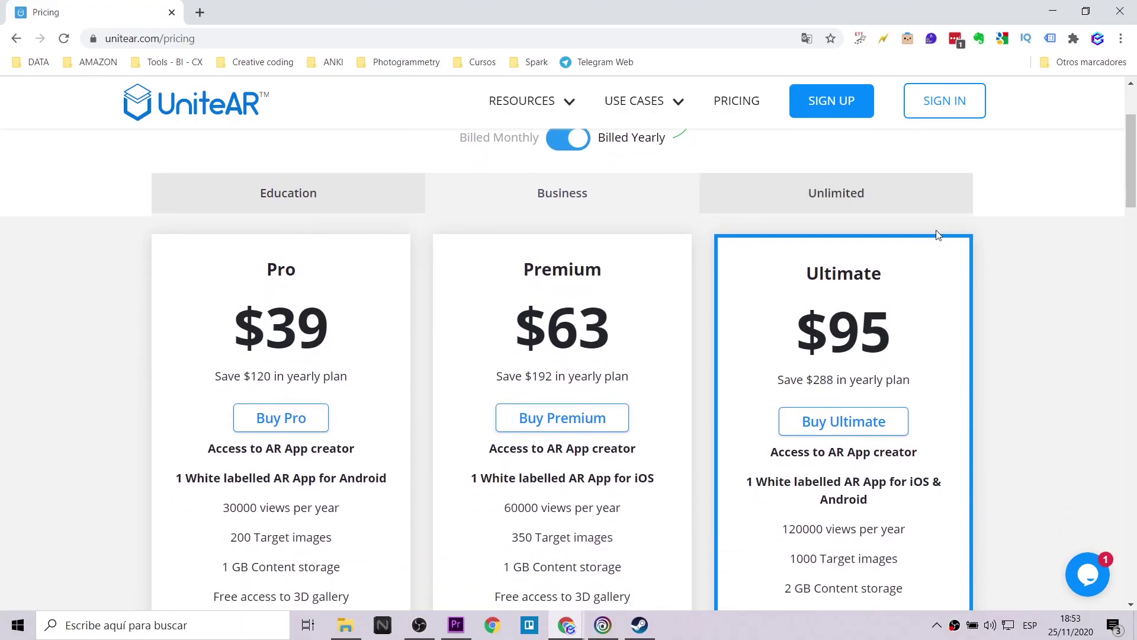
scroll(634, 351, down, 2)
scroll(632, 353, up, 4)
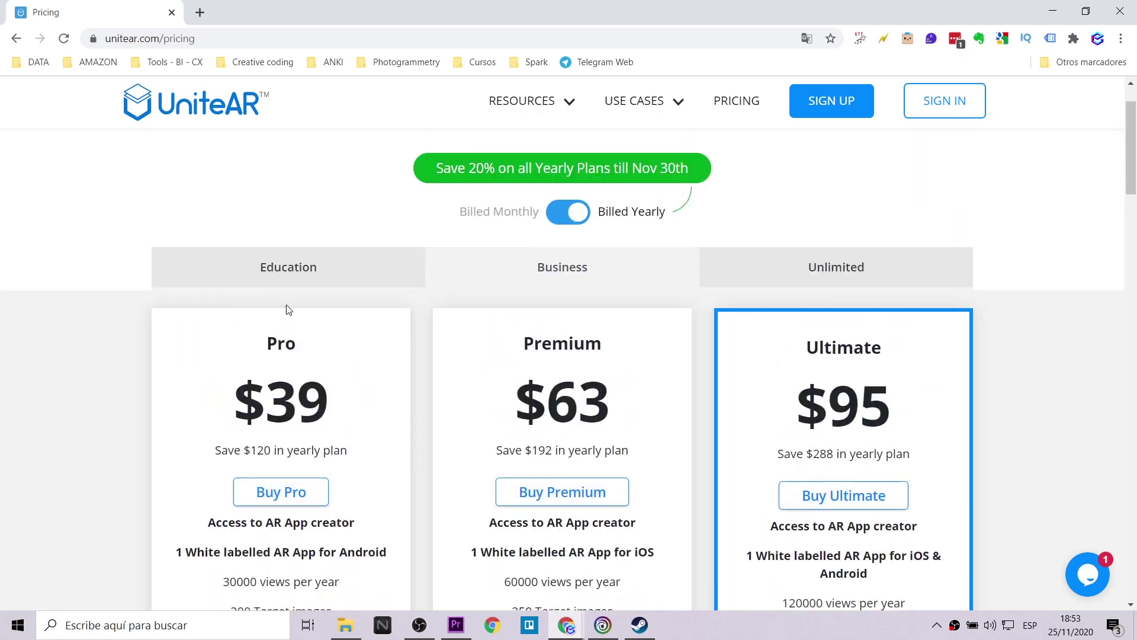
click(296, 287)
scroll(361, 370, down, 3)
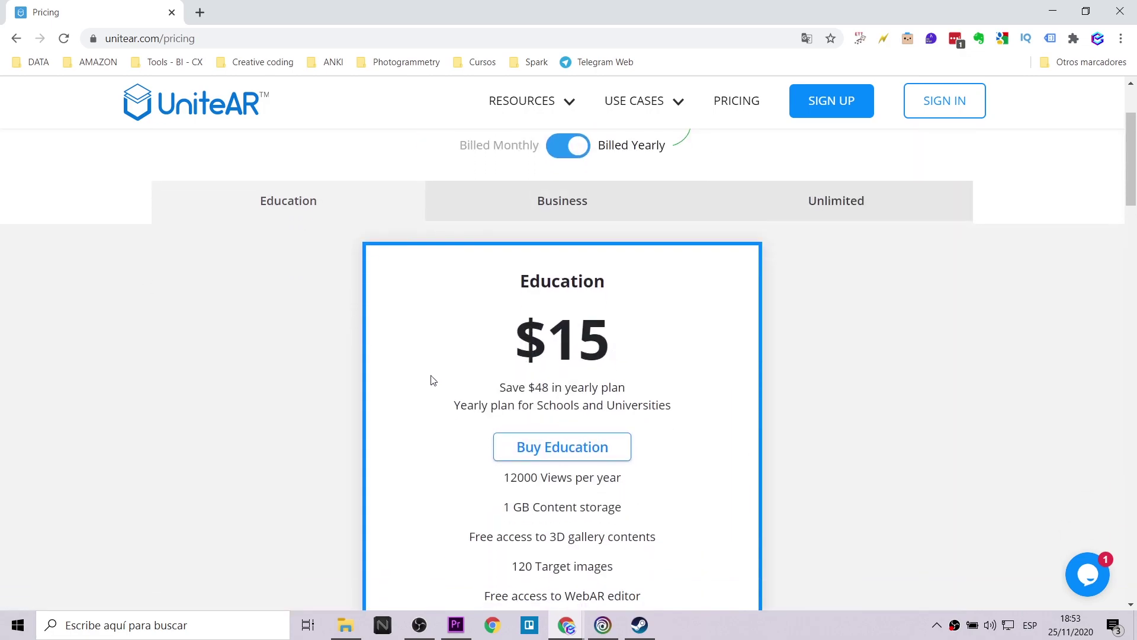
scroll(335, 398, up, 2)
click(850, 190)
scroll(853, 356, down, 1)
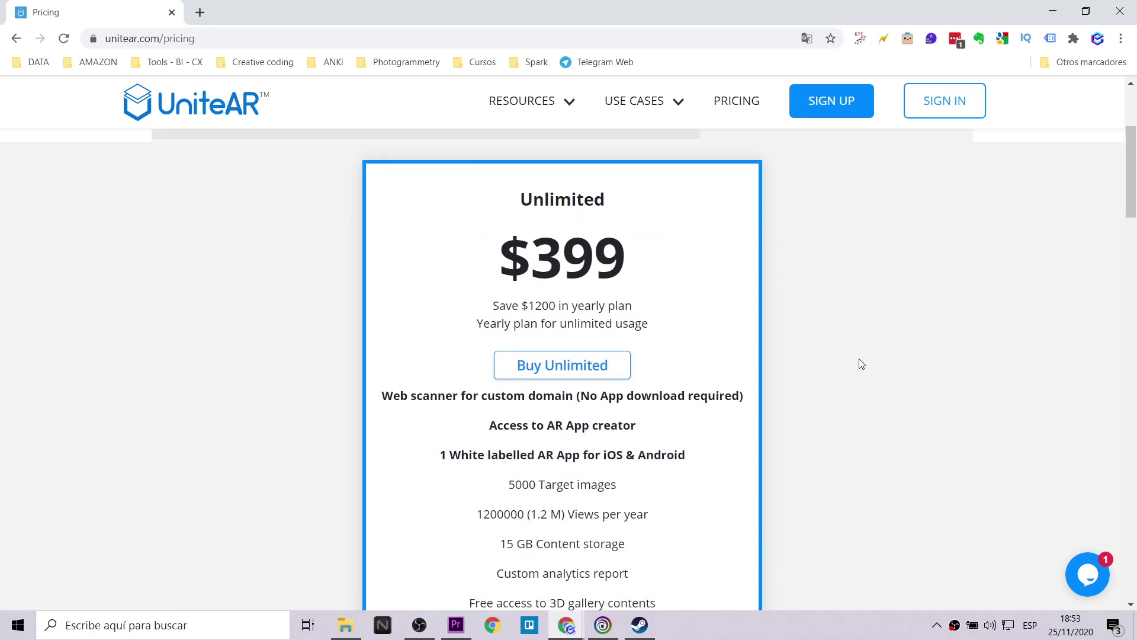
scroll(861, 364, down, 10)
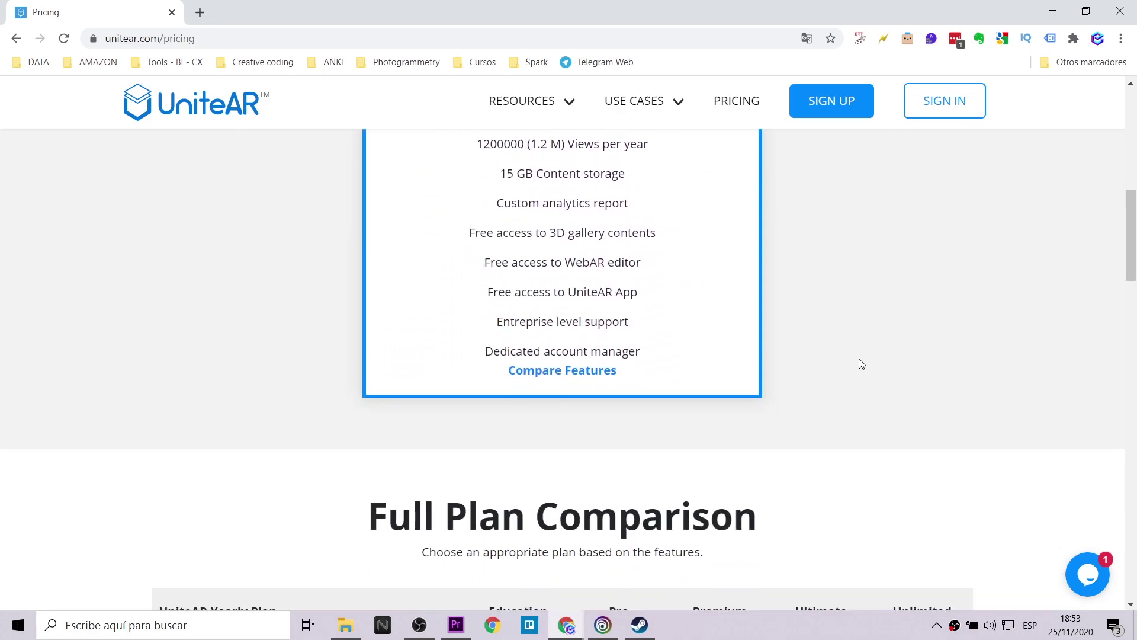
Examine the full plan comparison table, from price and AR views to customer support
scroll(862, 364, down, 2)
scroll(861, 363, down, 2)
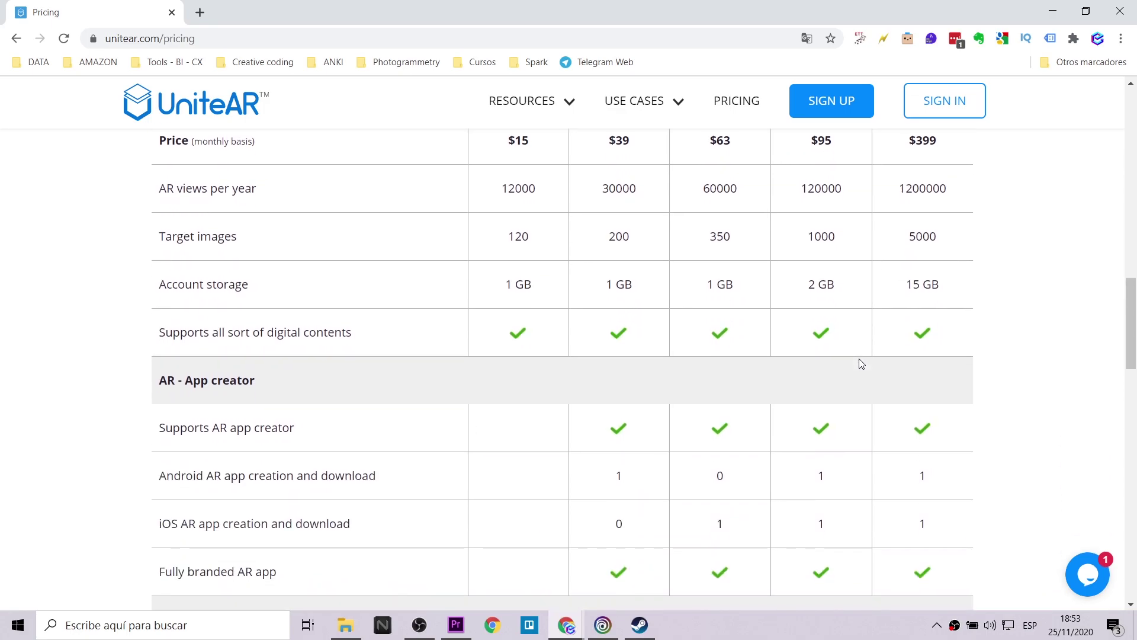
scroll(862, 364, down, 8)
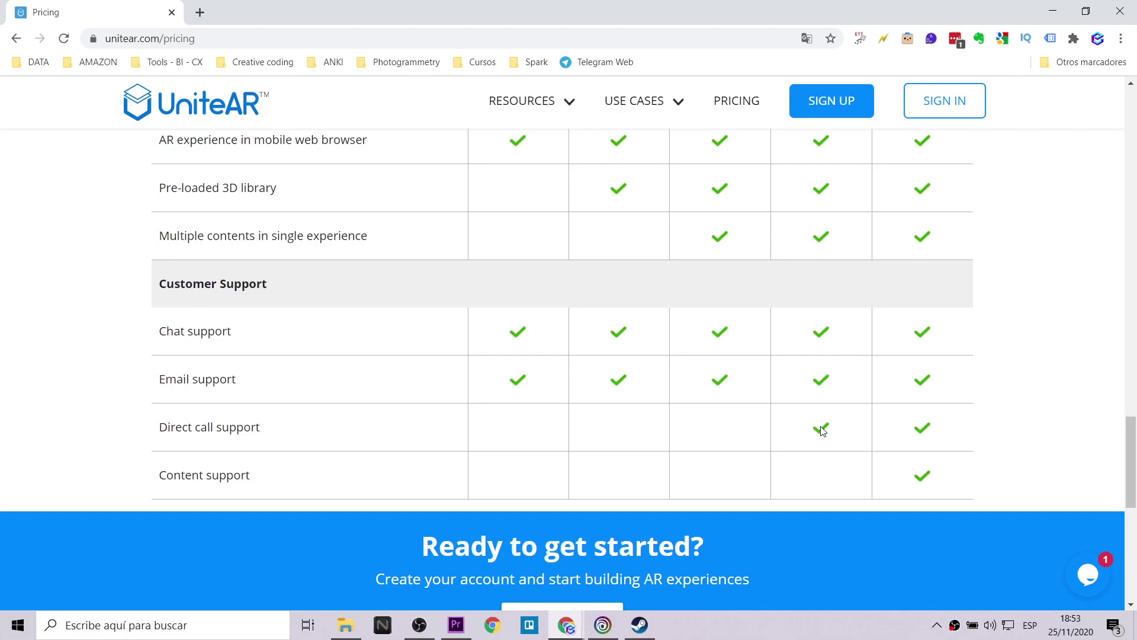
scroll(823, 431, up, 8)
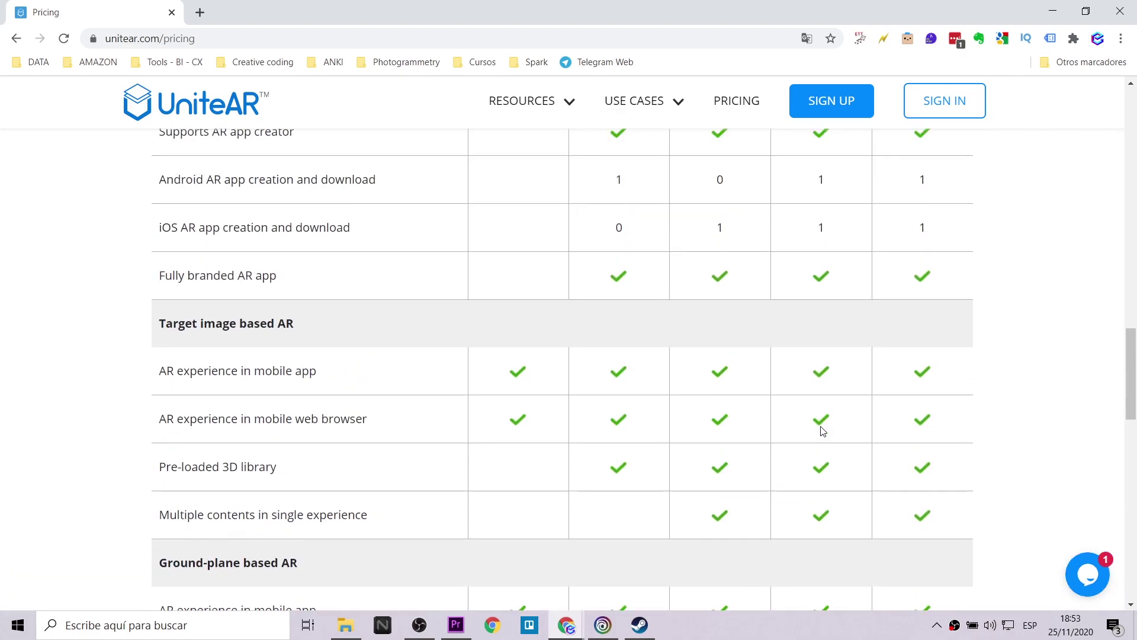
scroll(823, 430, up, 9)
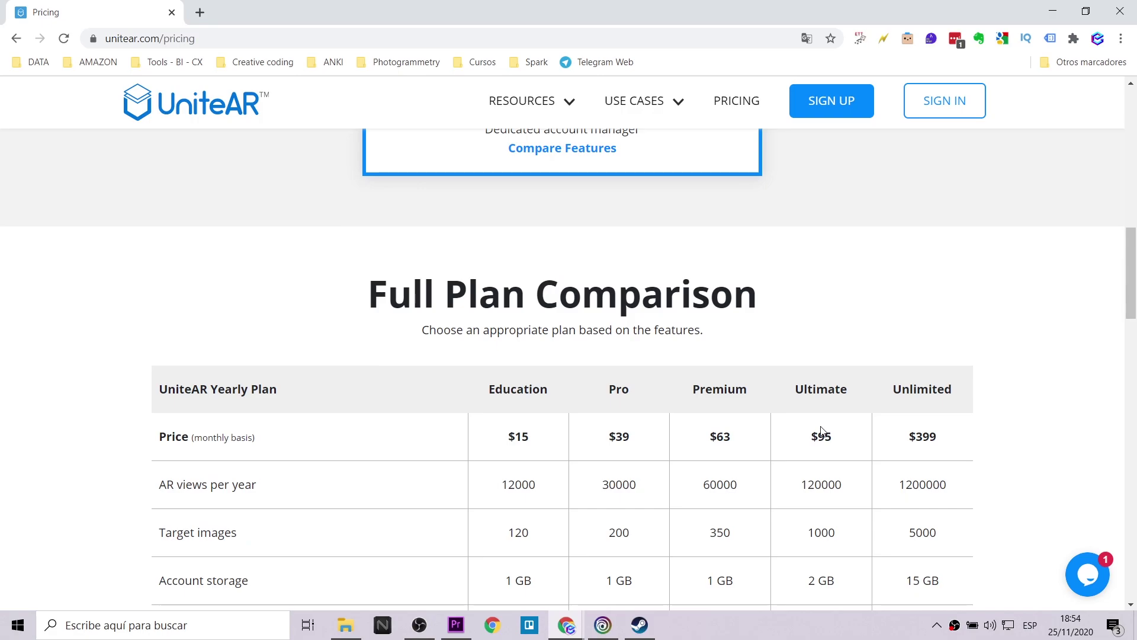